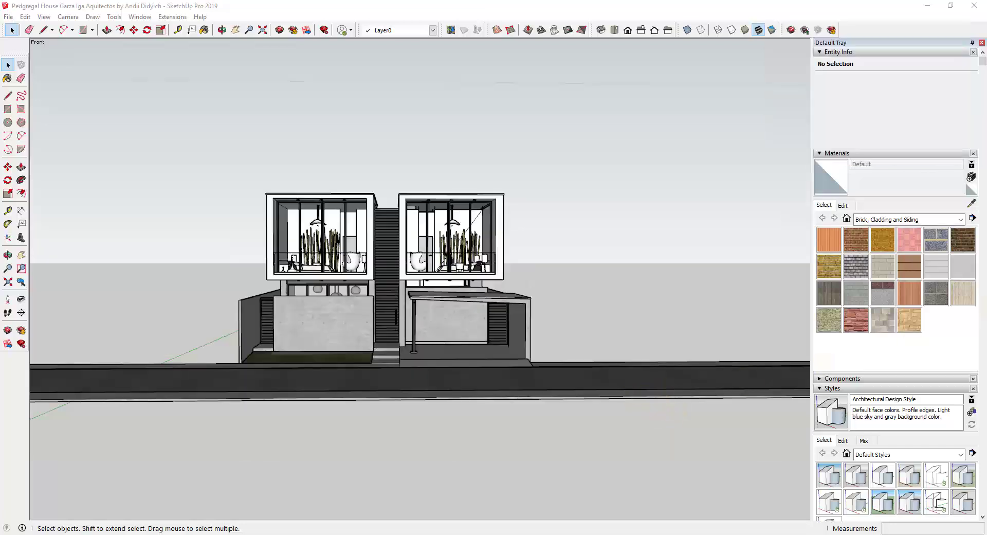
Look over the Pedregal House Garza Iga Arquitectos page in 3D Warehouse and the front of the house model in SketchUp
{"action": "left_click_drag", "start_coordinate": [419, 533], "coordinate": [433, 72]}
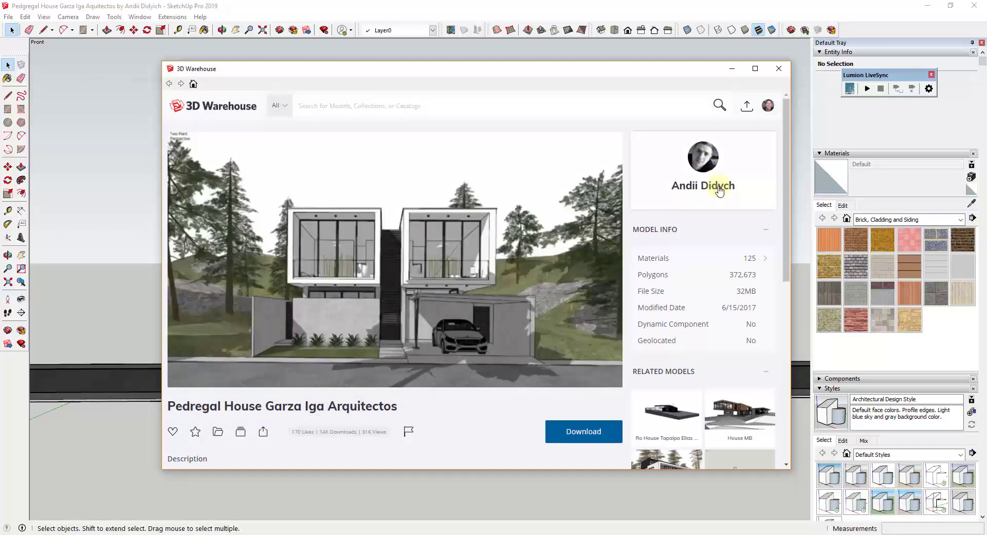
{"action": "mouse_move", "coordinate": [504, 255]}
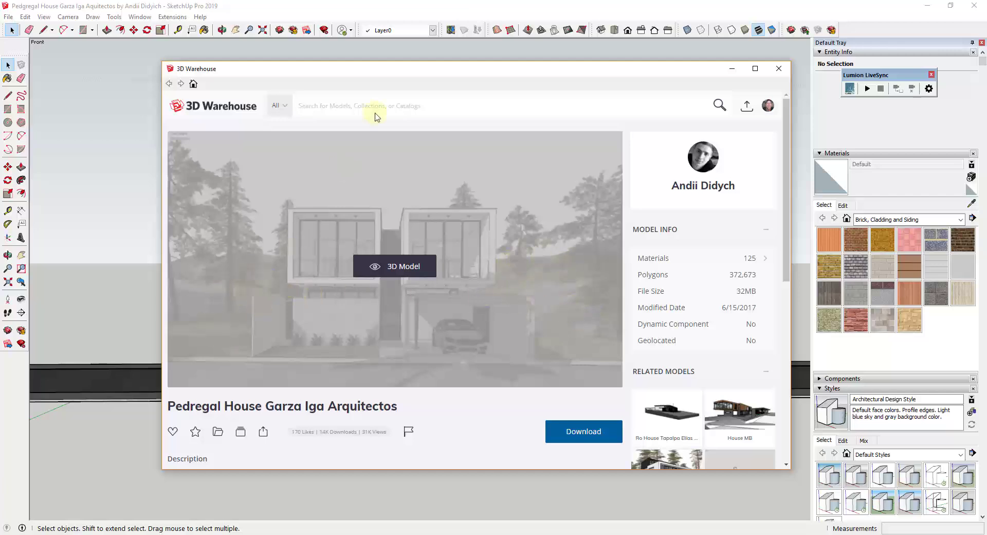
{"action": "left_click_drag", "start_coordinate": [446, 75], "coordinate": [986, 81]}
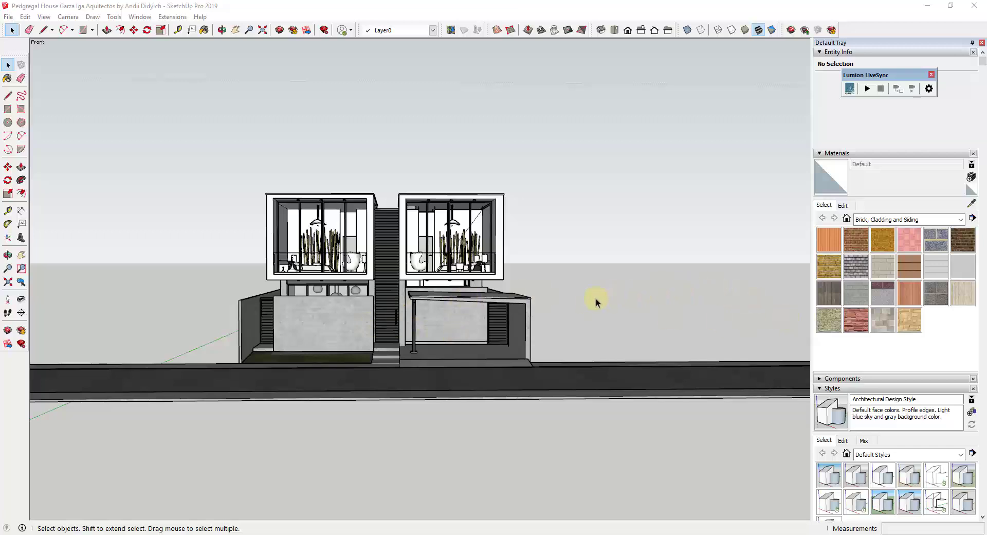
{"action": "middle_click_drag", "start_coordinate": [430, 323], "coordinate": [535, 340]}
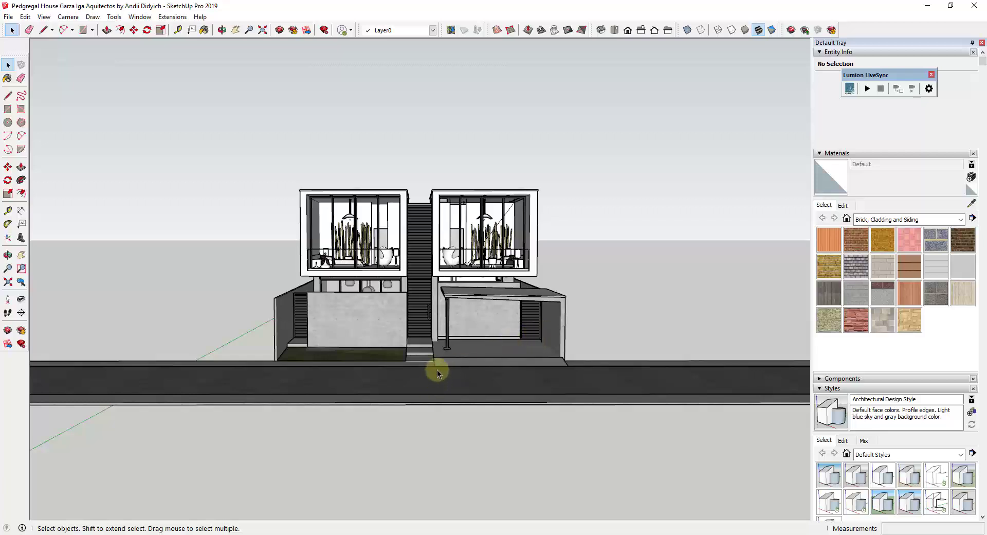
{"action": "middle_click_drag", "start_coordinate": [439, 324], "coordinate": [431, 321]}
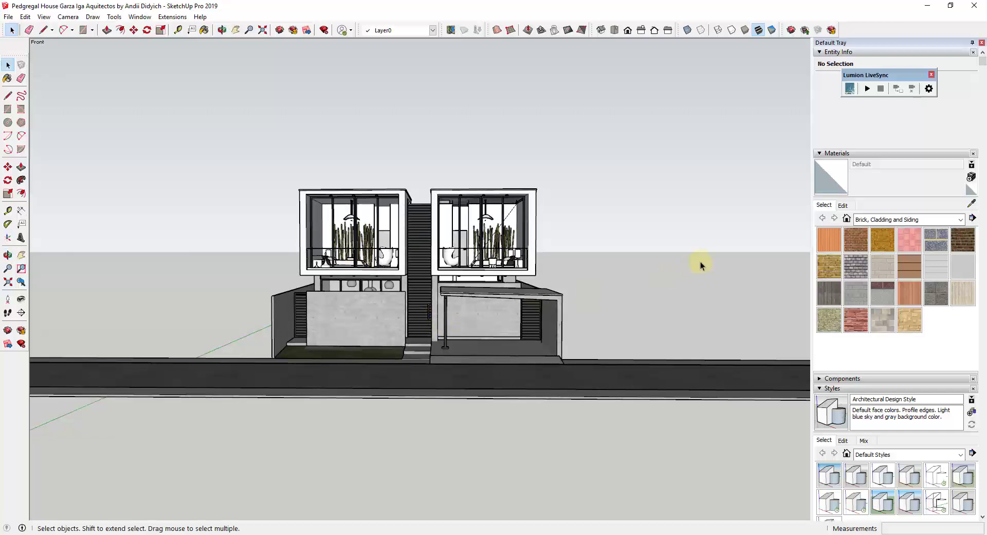
Start Lumion LiveSync for the house model and create a new Lumion project from the flat grass scene with a cloudy sky
{"action": "left_click", "coordinate": [868, 90]}
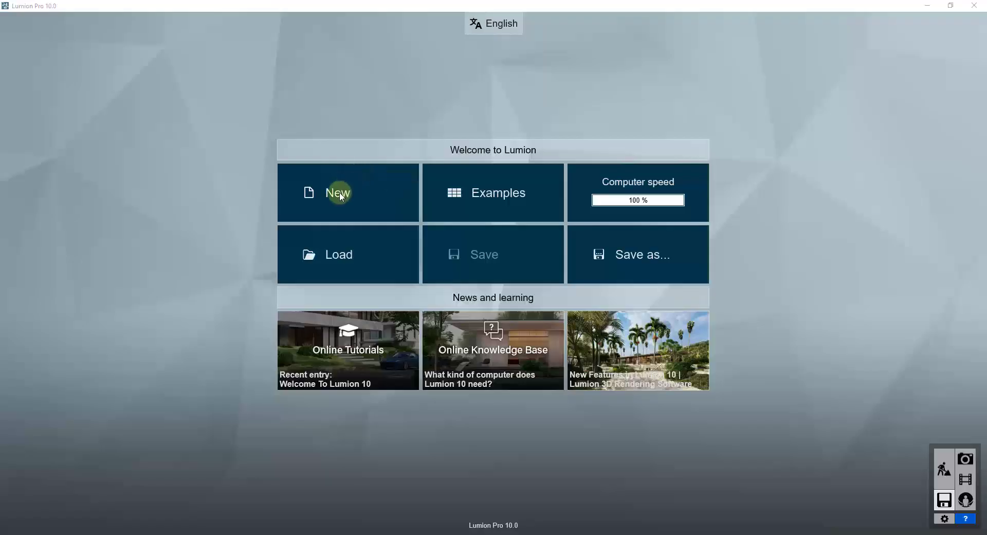
{"action": "left_click", "coordinate": [340, 196]}
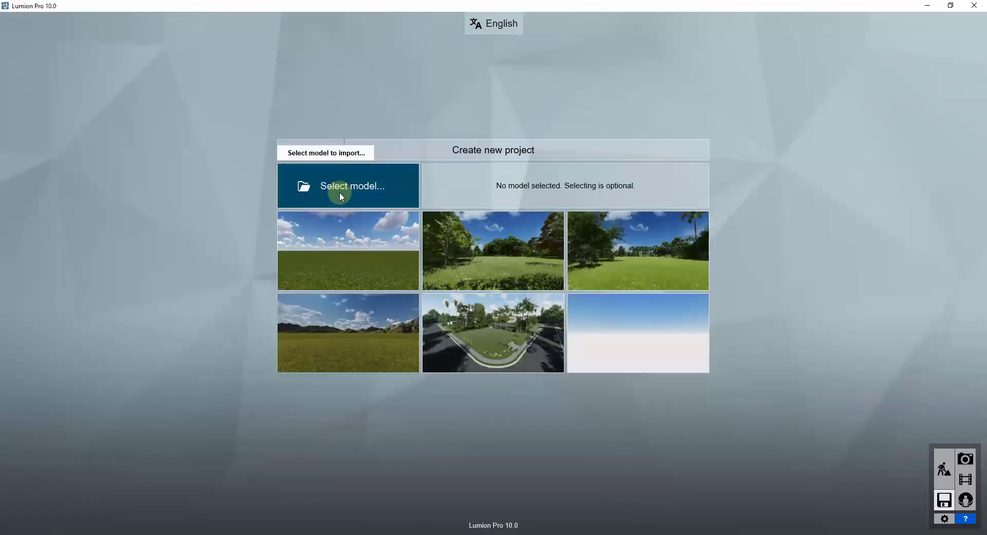
{"action": "left_click", "coordinate": [359, 260]}
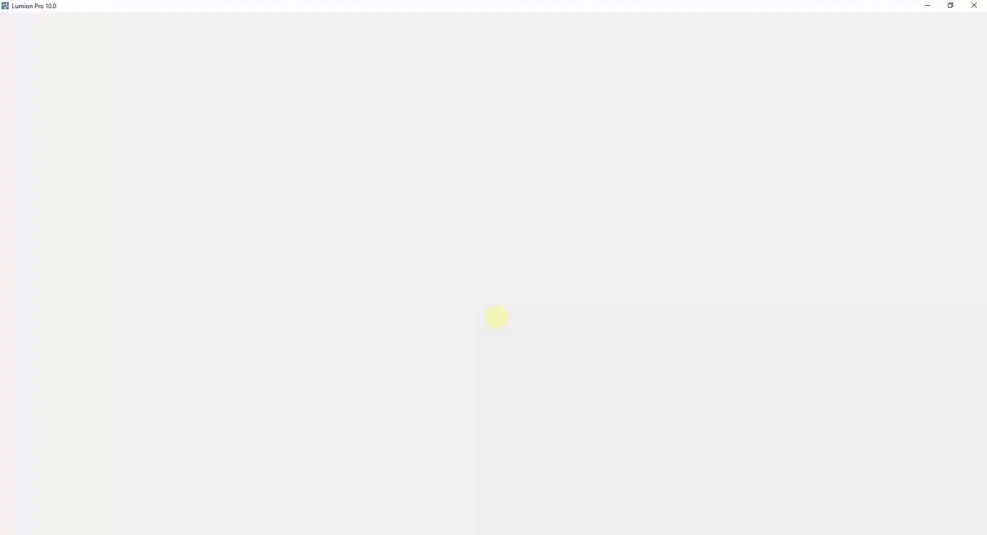
View the house from above the street, switch to placing objects and show the conifers in the Nature library
{"action": "right_click_drag", "start_coordinate": [526, 271], "coordinate": [526, 273]}
{"action": "key", "text": "w"}
{"action": "key", "text": "q"}
{"action": "key", "text": "s"}
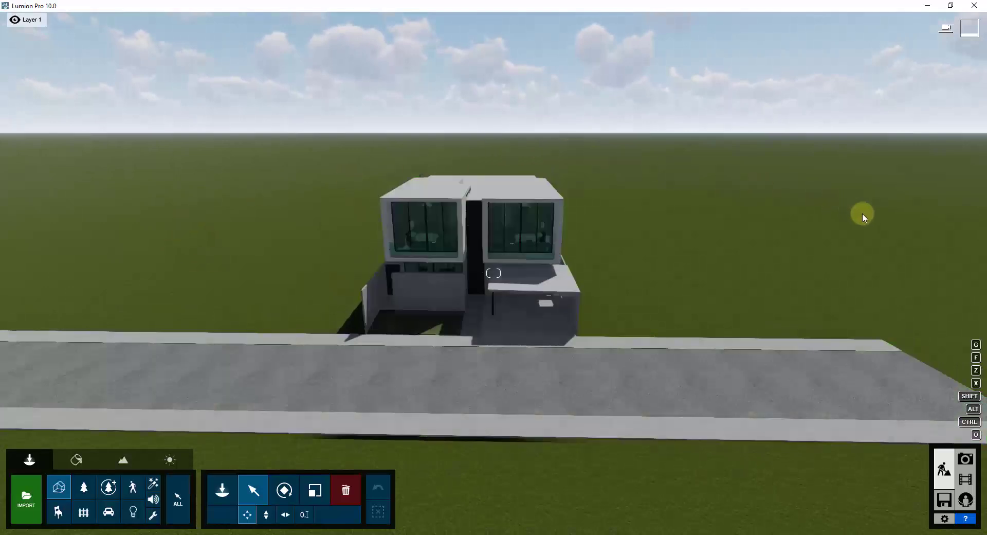
{"action": "right_click_drag", "start_coordinate": [114, 228], "coordinate": [114, 228]}
{"action": "key", "text": "q"}
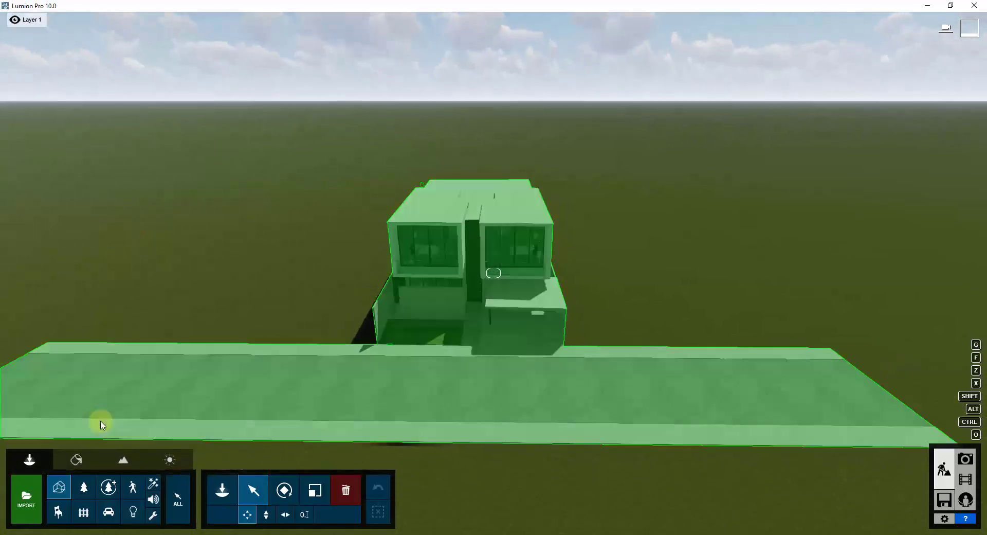
{"action": "left_click", "coordinate": [223, 490]}
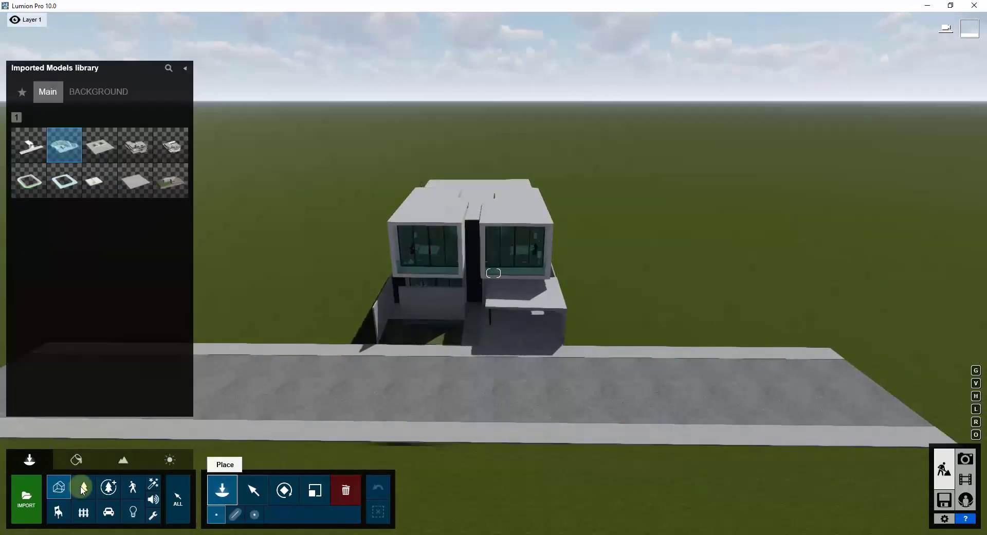
{"action": "left_click", "coordinate": [84, 488]}
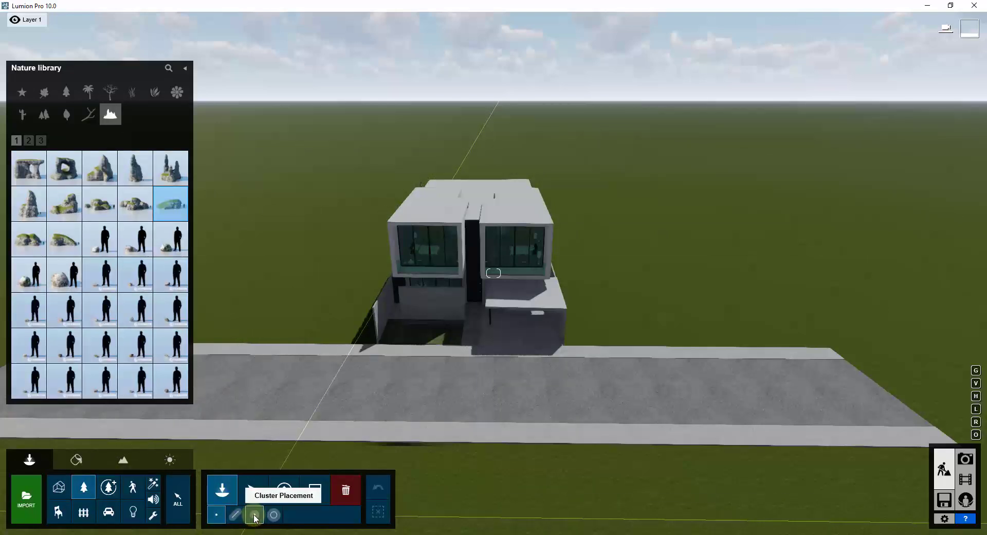
{"action": "left_click", "coordinate": [66, 92]}
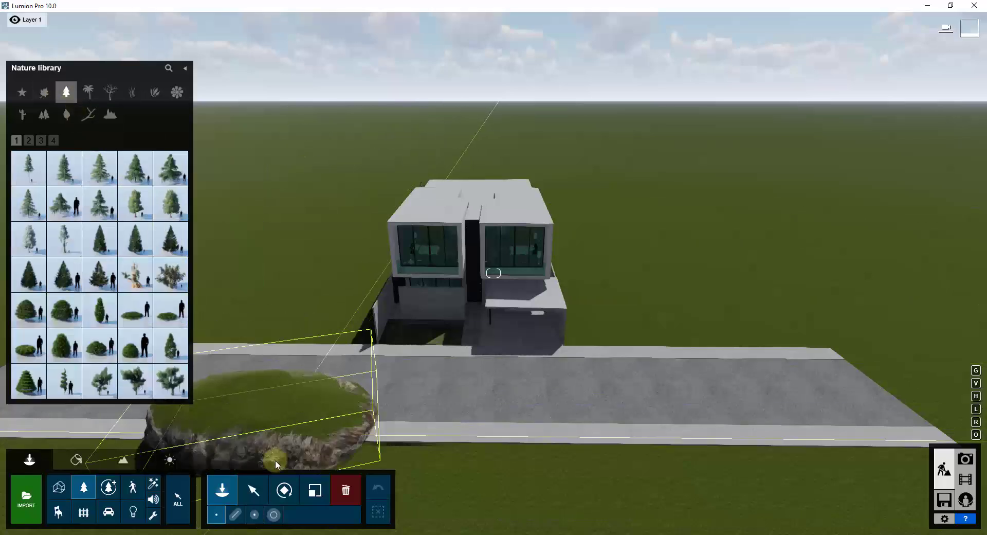
Switch to Paint Placement and browse the broadleaf trees in the Nature library
{"action": "left_click", "coordinate": [236, 519]}
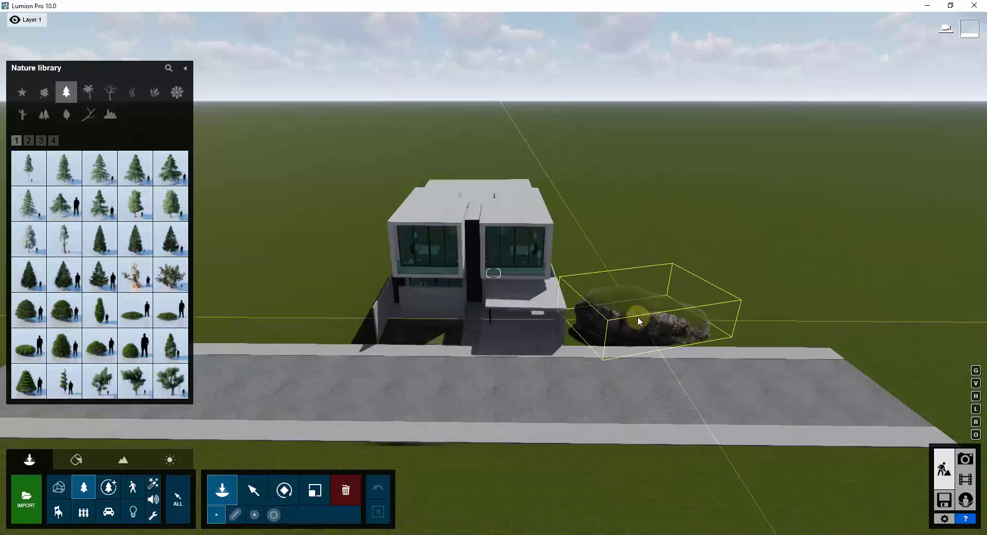
{"action": "left_click", "coordinate": [275, 515]}
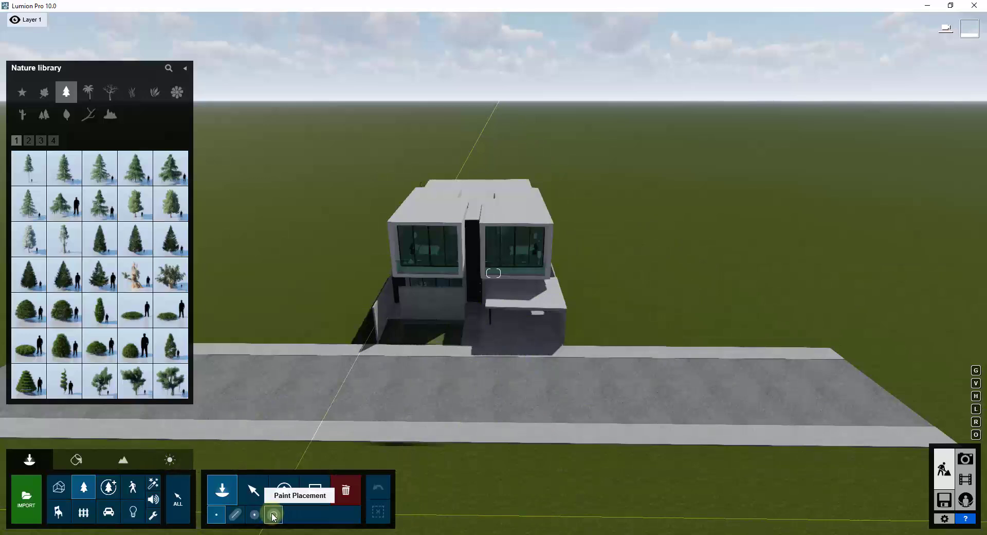
{"action": "left_click", "coordinate": [273, 515]}
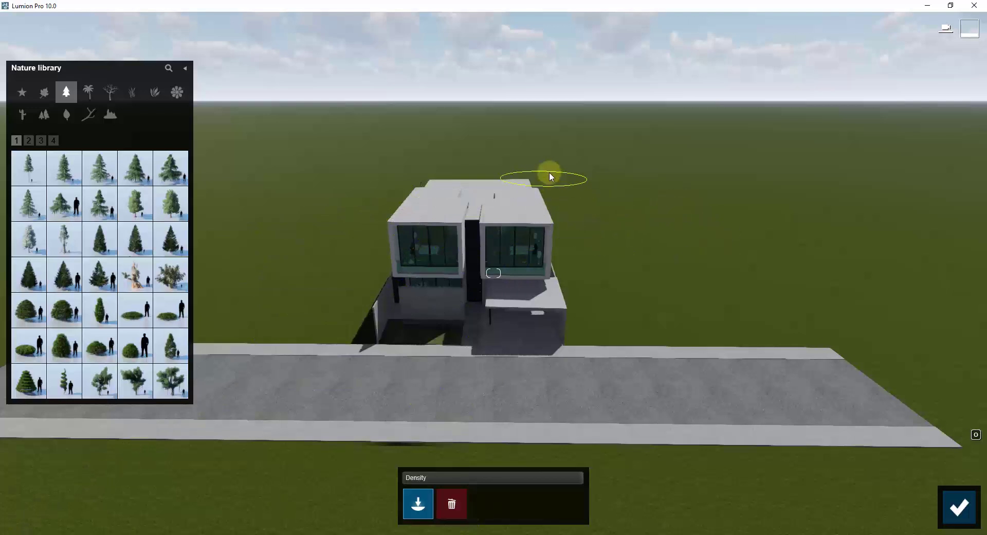
{"action": "right_click_drag", "start_coordinate": [663, 214], "coordinate": [661, 213]}
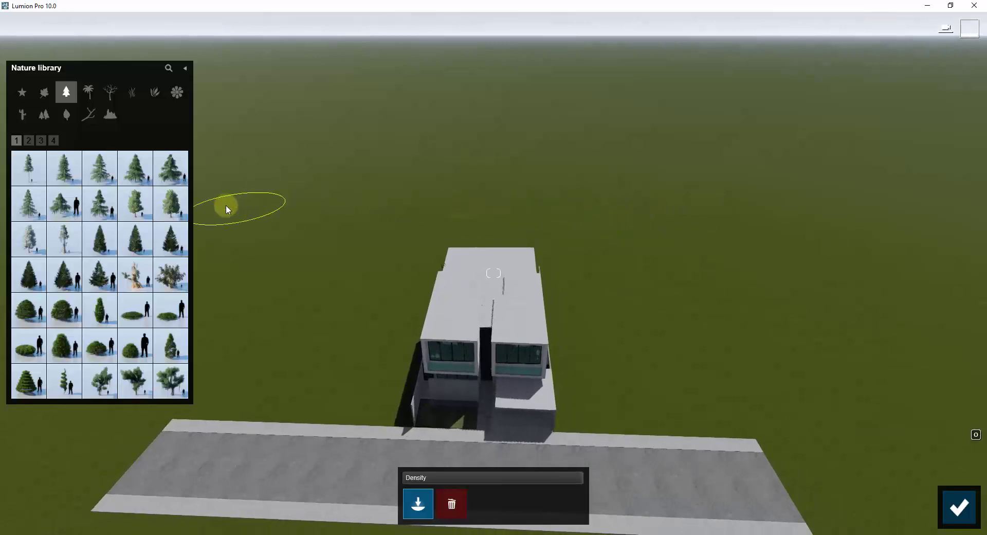
{"action": "left_click", "coordinate": [43, 96]}
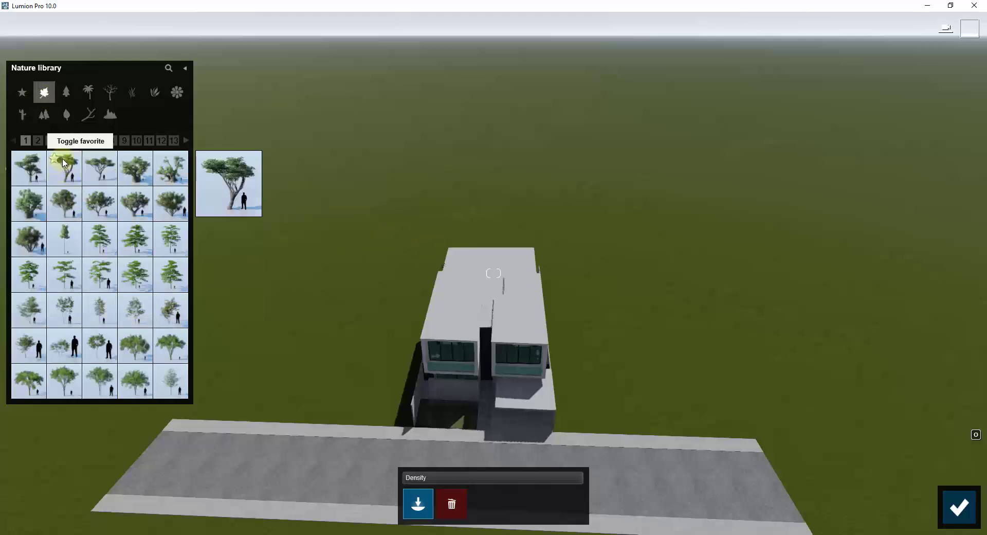
{"action": "left_click", "coordinate": [39, 140]}
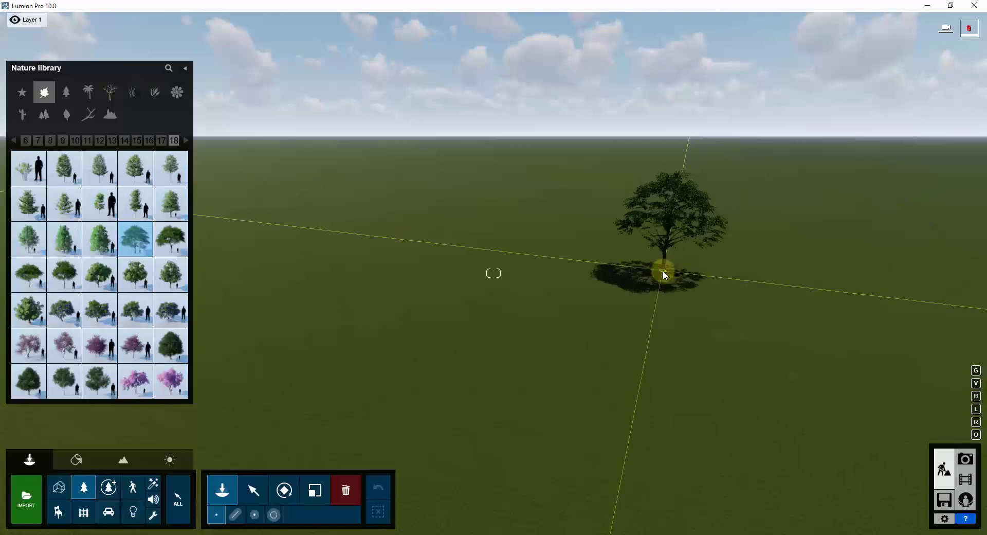
Place a single broadleaf tree from page 18 of the Nature library on the open grass and view it closer
{"action": "left_click", "coordinate": [613, 288]}
{"action": "key", "text": "w"}
{"action": "key", "text": "d"}
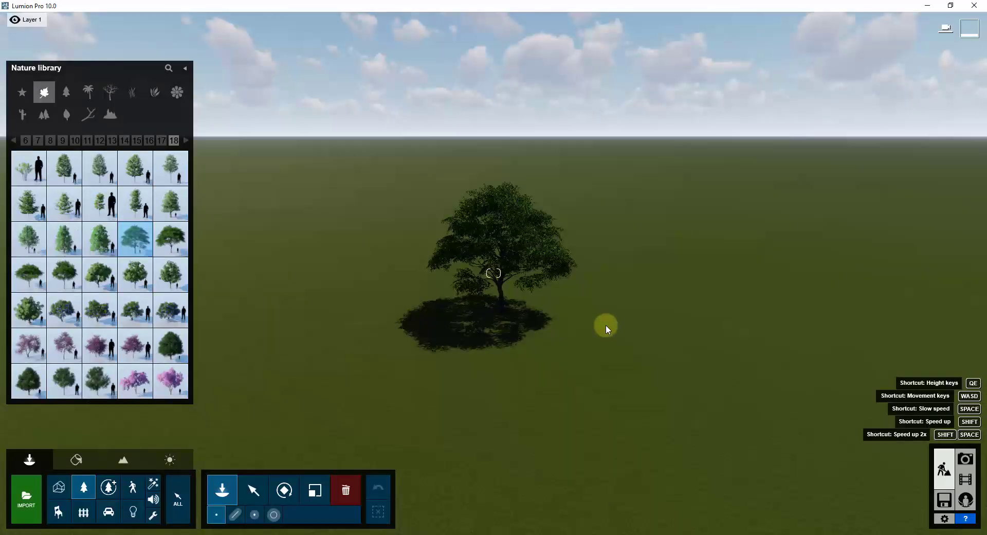
{"action": "left_click", "coordinate": [255, 489]}
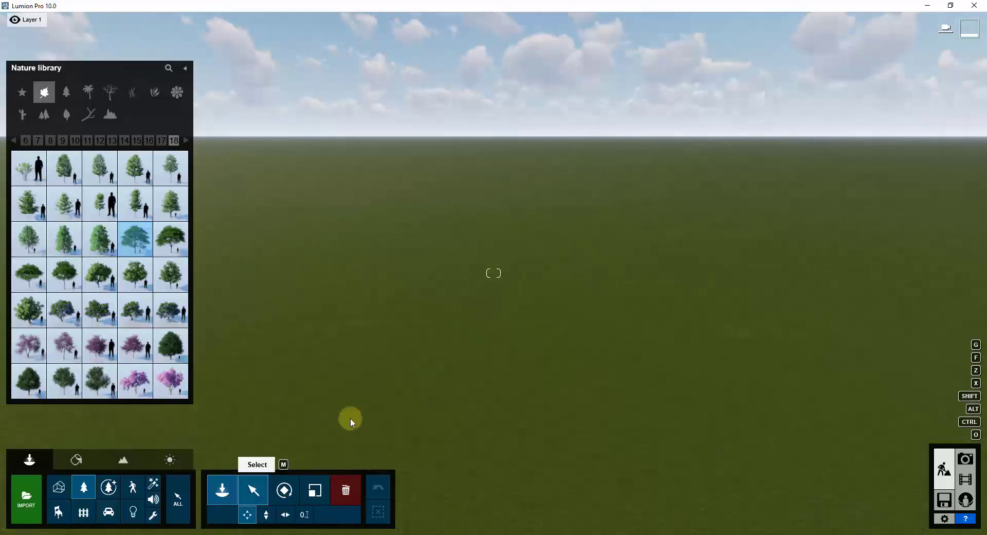
Activate Paint Placement for the chosen broadleaf tree and reduce the brush density to about one third
{"action": "right_click_drag", "start_coordinate": [396, 357], "coordinate": [370, 354]}
{"action": "key", "text": "s"}
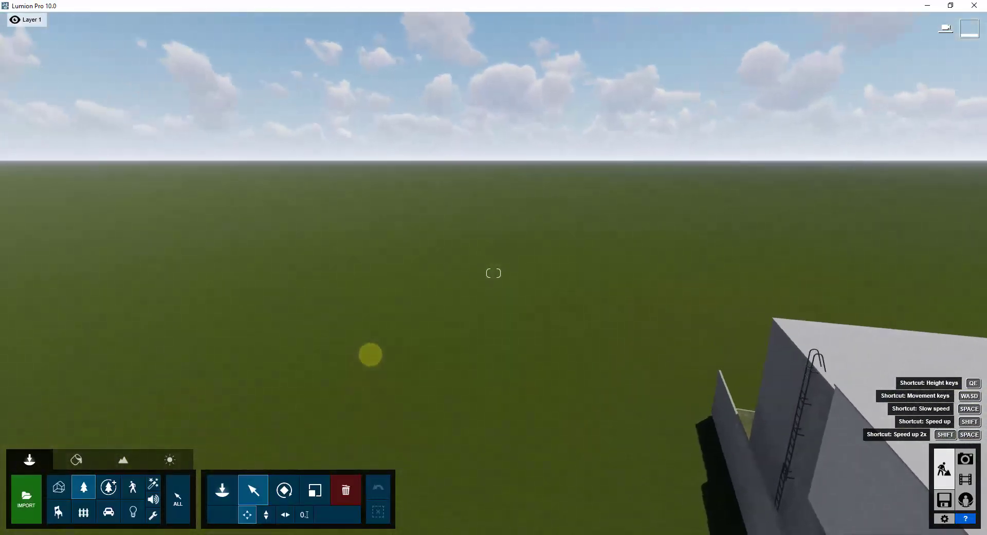
{"action": "left_click", "coordinate": [222, 489]}
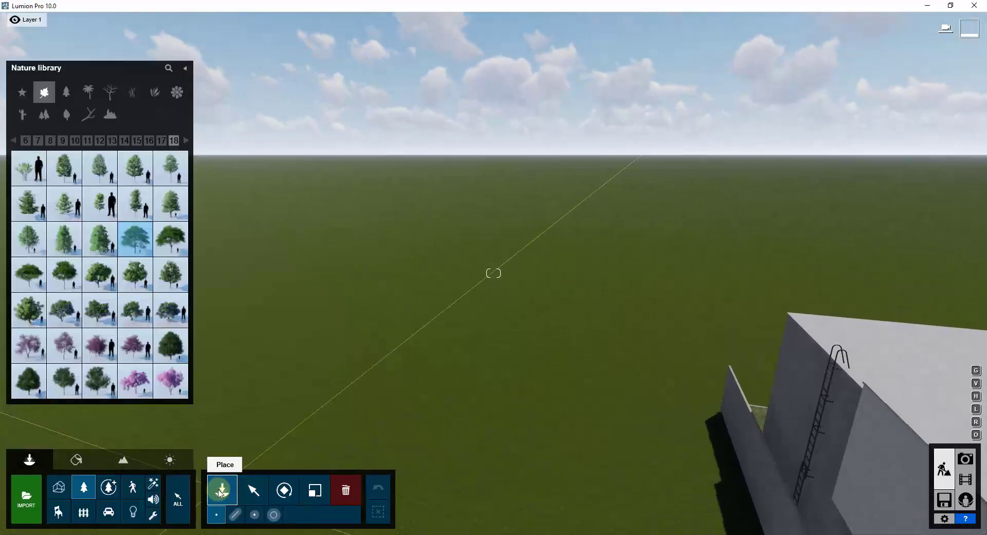
{"action": "left_click", "coordinate": [275, 515]}
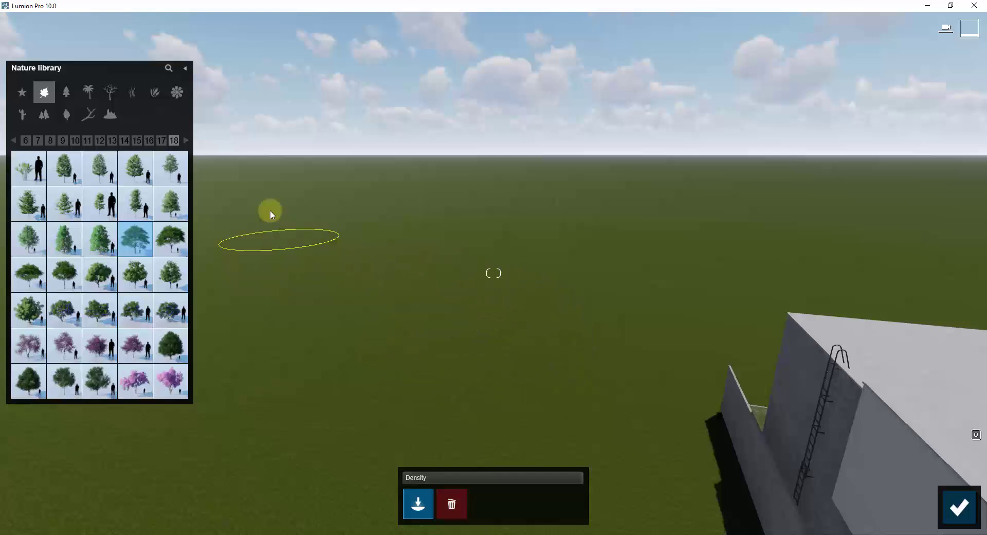
{"action": "mouse_move", "coordinate": [136, 249]}
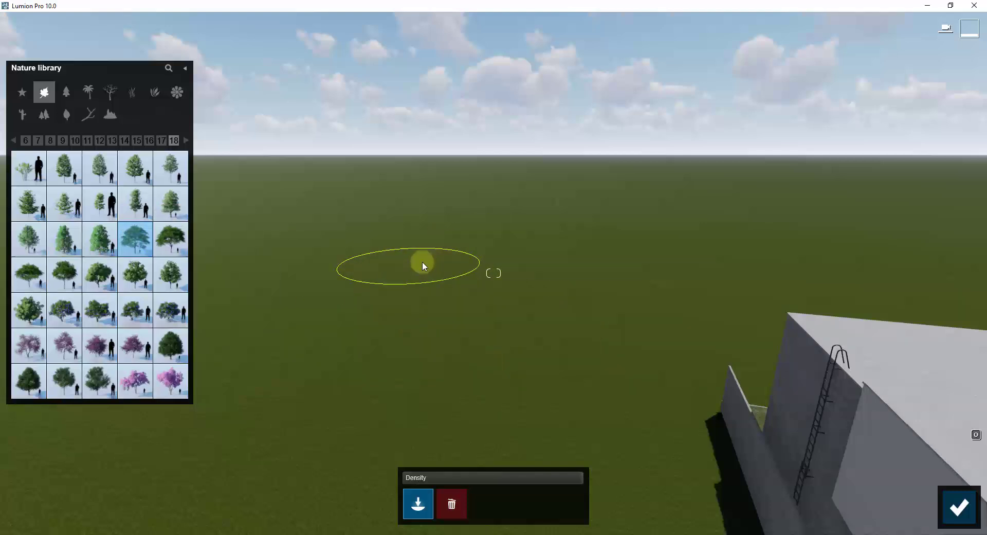
{"action": "left_click", "coordinate": [567, 478]}
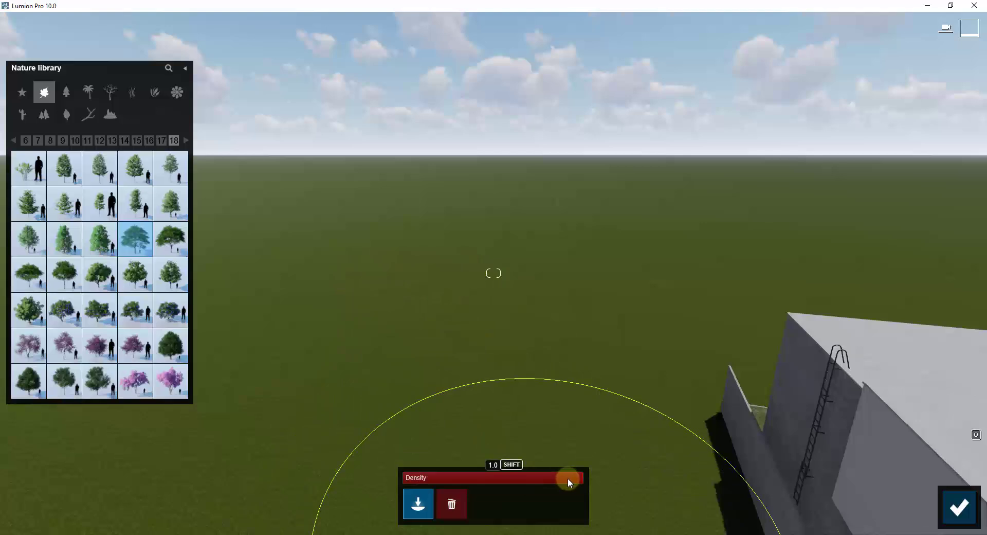
{"action": "mouse_move", "coordinate": [563, 479]}
{"action": "left_mouse_down"}
{"action": "mouse_move", "coordinate": [438, 482]}
{"action": "mouse_move", "coordinate": [468, 481]}
{"action": "left_mouse_up"}
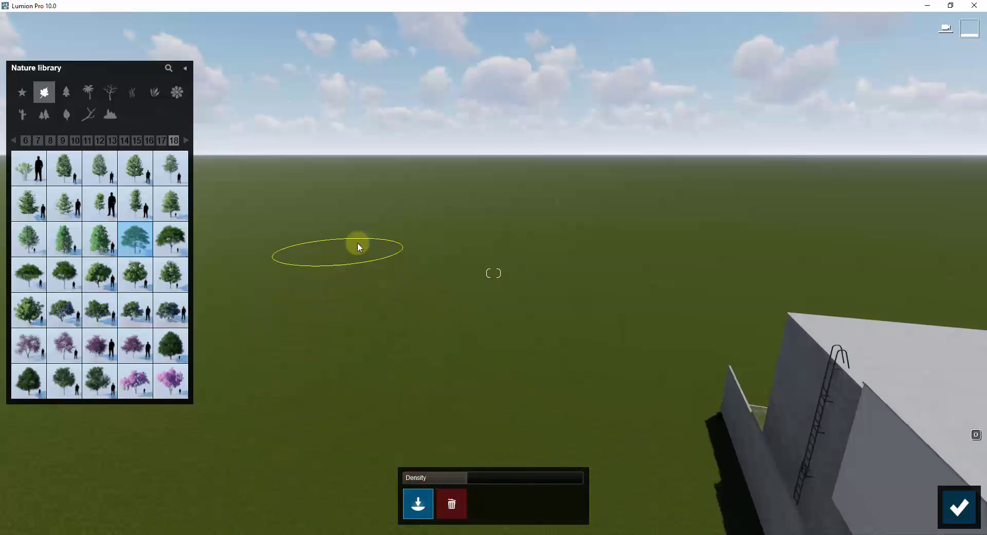
Paint a curved row of trees on the grass behind the house and extend it around one side
{"action": "mouse_move", "coordinate": [467, 274]}
{"action": "right_mouse_down"}
{"action": "mouse_move", "coordinate": [473, 291]}
{"action": "mouse_move", "coordinate": [419, 257]}
{"action": "mouse_move", "coordinate": [440, 221]}
{"action": "right_mouse_up"}
{"action": "mouse_move", "coordinate": [349, 152]}
{"action": "left_mouse_down"}
{"action": "mouse_move", "coordinate": [701, 184]}
{"action": "mouse_move", "coordinate": [841, 213]}
{"action": "mouse_move", "coordinate": [619, 208]}
{"action": "left_mouse_up"}
{"action": "mouse_move", "coordinate": [619, 208]}
{"action": "right_mouse_down"}
{"action": "mouse_move", "coordinate": [624, 200]}
{"action": "mouse_move", "coordinate": [596, 200]}
{"action": "right_mouse_up"}
{"action": "key", "text": "s"}
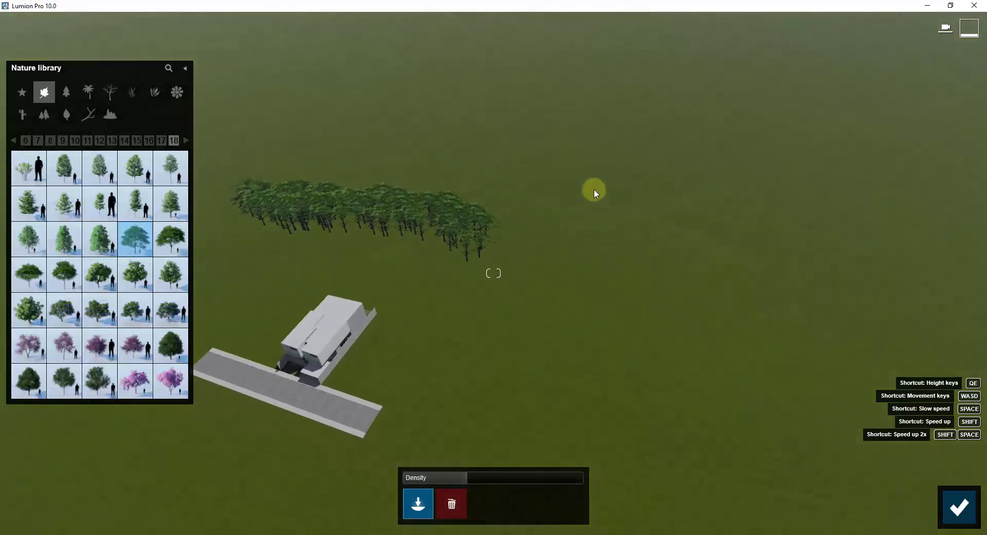
{"action": "mouse_move", "coordinate": [557, 300]}
{"action": "left_mouse_down"}
{"action": "mouse_move", "coordinate": [607, 377]}
{"action": "mouse_move", "coordinate": [610, 408]}
{"action": "left_mouse_up"}
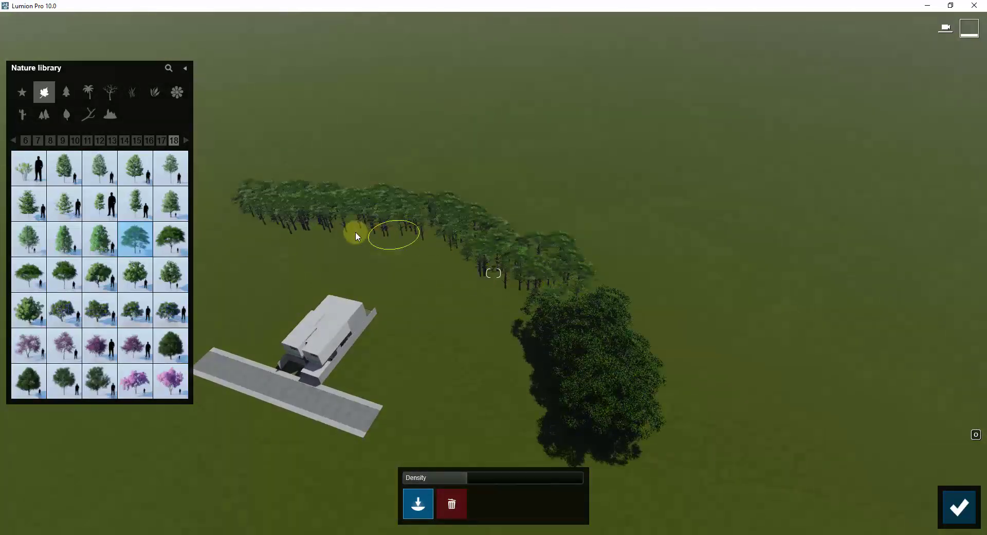
Lengthen the row of trees and paint further curved rows behind it to thicken the forest
{"action": "left_click_drag", "start_coordinate": [356, 232], "coordinate": [226, 225]}
{"action": "mouse_move", "coordinate": [245, 176]}
{"action": "left_mouse_down"}
{"action": "mouse_move", "coordinate": [409, 184]}
{"action": "mouse_move", "coordinate": [543, 220]}
{"action": "mouse_move", "coordinate": [697, 347]}
{"action": "mouse_move", "coordinate": [713, 276]}
{"action": "left_mouse_up"}
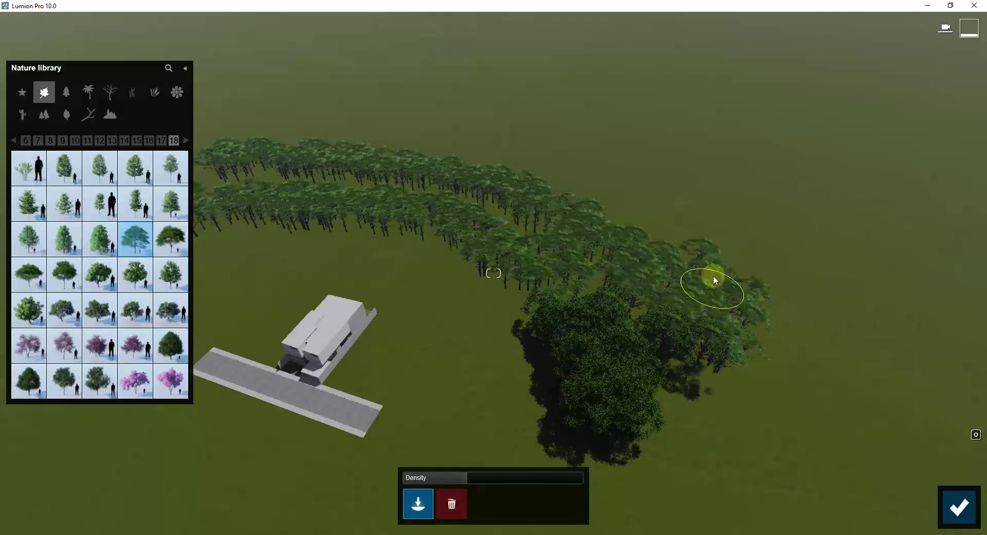
{"action": "left_click_drag", "start_coordinate": [339, 149], "coordinate": [282, 146]}
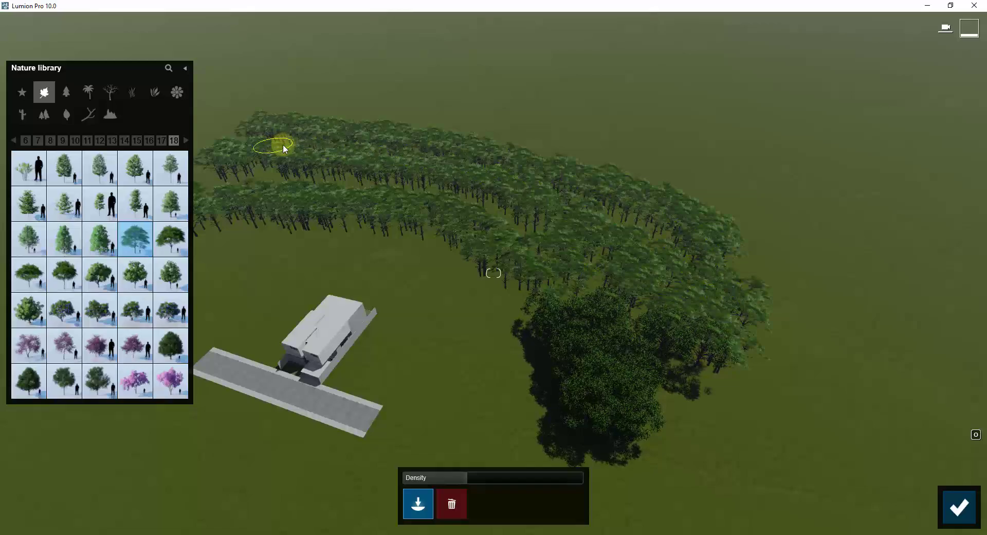
Inspect the painted forest around the house from close up and from farther away
{"action": "mouse_move", "coordinate": [544, 204]}
{"action": "right_mouse_down"}
{"action": "mouse_move", "coordinate": [558, 214]}
{"action": "mouse_move", "coordinate": [537, 199]}
{"action": "right_mouse_up"}
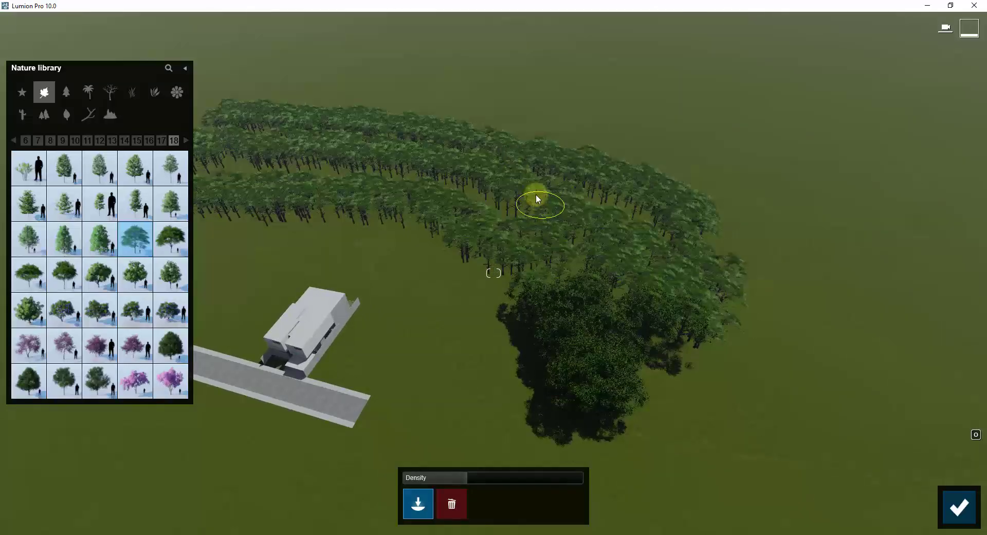
{"action": "right_click_drag", "start_coordinate": [535, 241], "coordinate": [545, 243]}
{"action": "key", "text": "w"}
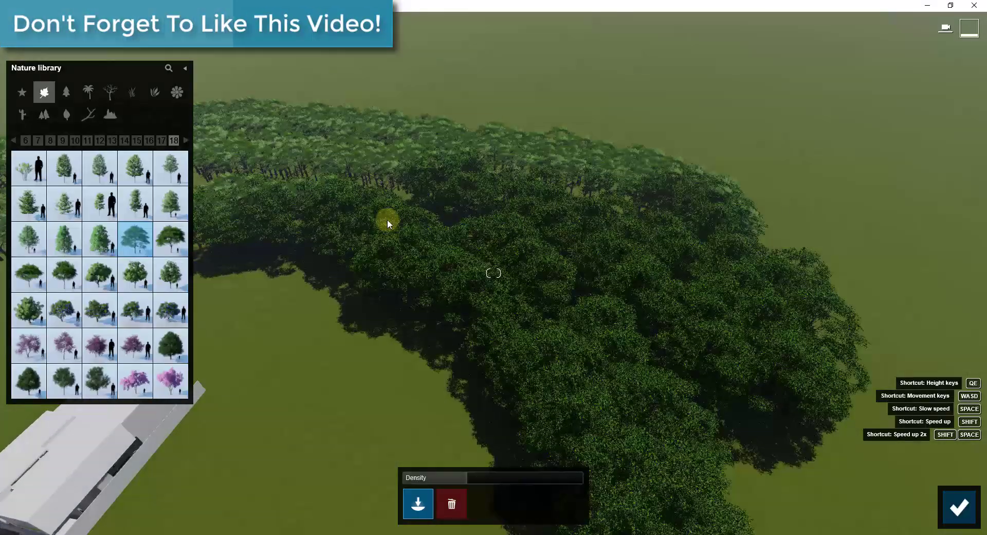
{"action": "scroll", "coordinate": [387, 223], "scroll_direction": "down", "scroll_amount": 5}
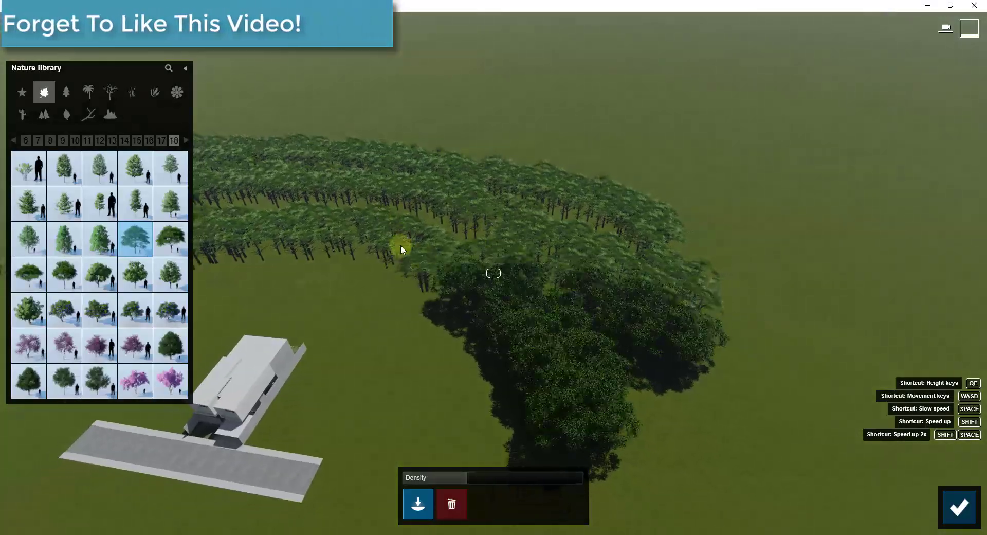
{"action": "right_click_drag", "start_coordinate": [470, 268], "coordinate": [481, 269]}
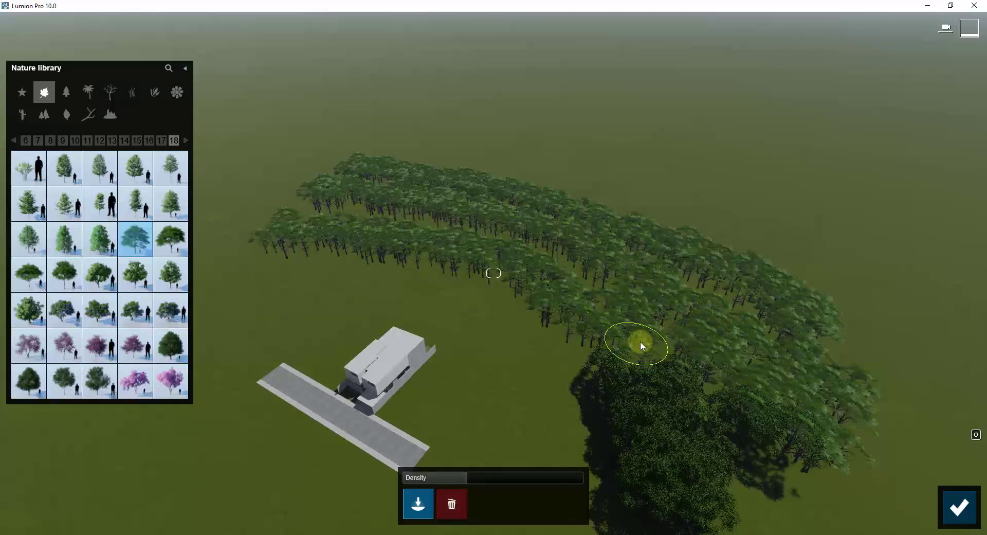
Lower the brush density to 0.1 and paint sparse broadleaf trees between the dense forest and the house
{"action": "mouse_move", "coordinate": [569, 321]}
{"action": "right_mouse_down"}
{"action": "mouse_move", "coordinate": [595, 322]}
{"action": "mouse_move", "coordinate": [571, 327]}
{"action": "mouse_move", "coordinate": [579, 324]}
{"action": "right_mouse_up"}
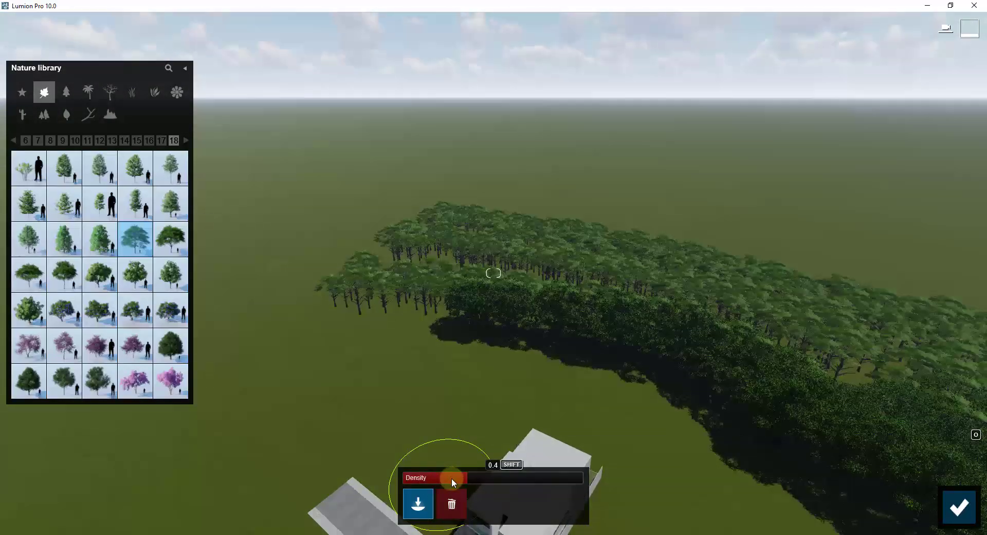
{"action": "left_click_drag", "start_coordinate": [452, 478], "coordinate": [411, 478]}
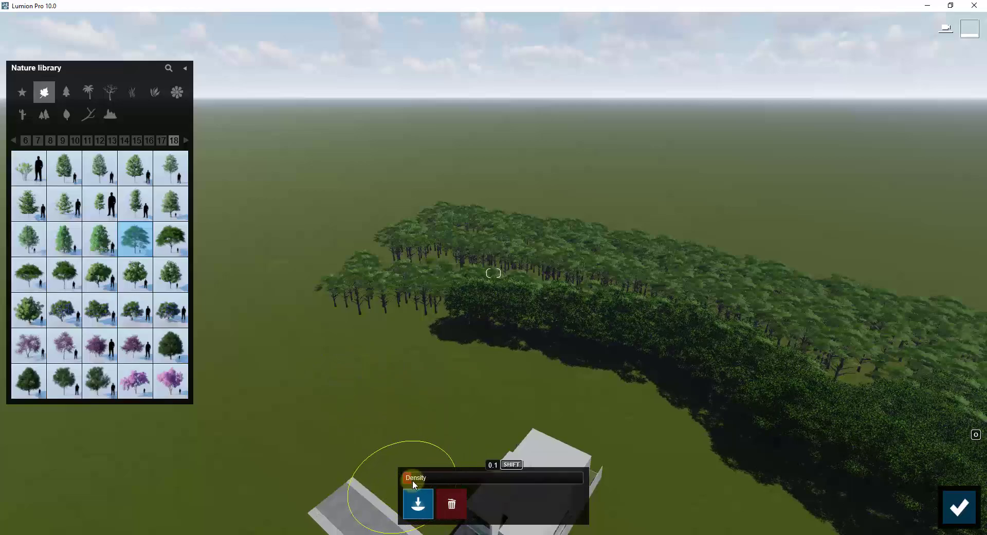
{"action": "left_click", "coordinate": [315, 366]}
{"action": "mouse_move", "coordinate": [451, 379]}
{"action": "left_mouse_down"}
{"action": "mouse_move", "coordinate": [603, 400]}
{"action": "mouse_move", "coordinate": [746, 495]}
{"action": "left_mouse_up"}
{"action": "mouse_move", "coordinate": [552, 380]}
{"action": "right_mouse_down"}
{"action": "mouse_move", "coordinate": [562, 384]}
{"action": "mouse_move", "coordinate": [524, 311]}
{"action": "right_mouse_up"}
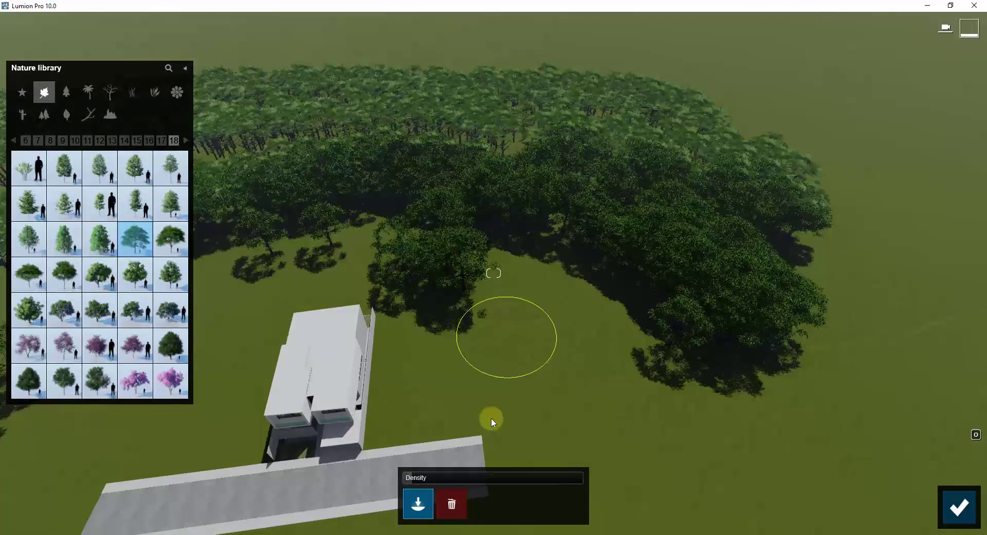
Raise the brush density to 1.0 and paint a dense strip of trees on the open grass away from the forest
{"action": "left_click_drag", "start_coordinate": [440, 477], "coordinate": [572, 278]}
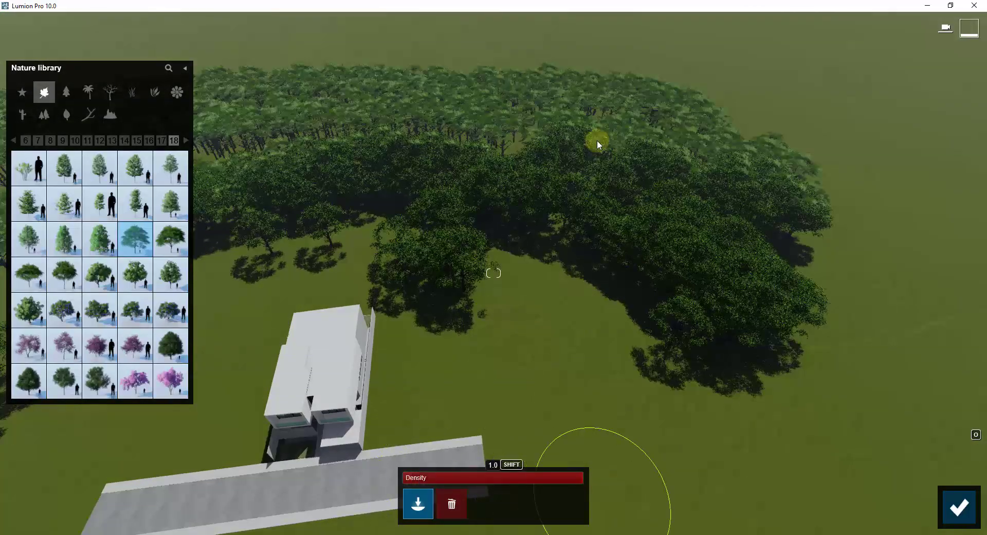
{"action": "mouse_move", "coordinate": [586, 121]}
{"action": "left_mouse_down"}
{"action": "mouse_move", "coordinate": [658, 187]}
{"action": "mouse_move", "coordinate": [672, 231]}
{"action": "mouse_move", "coordinate": [589, 159]}
{"action": "left_mouse_up"}
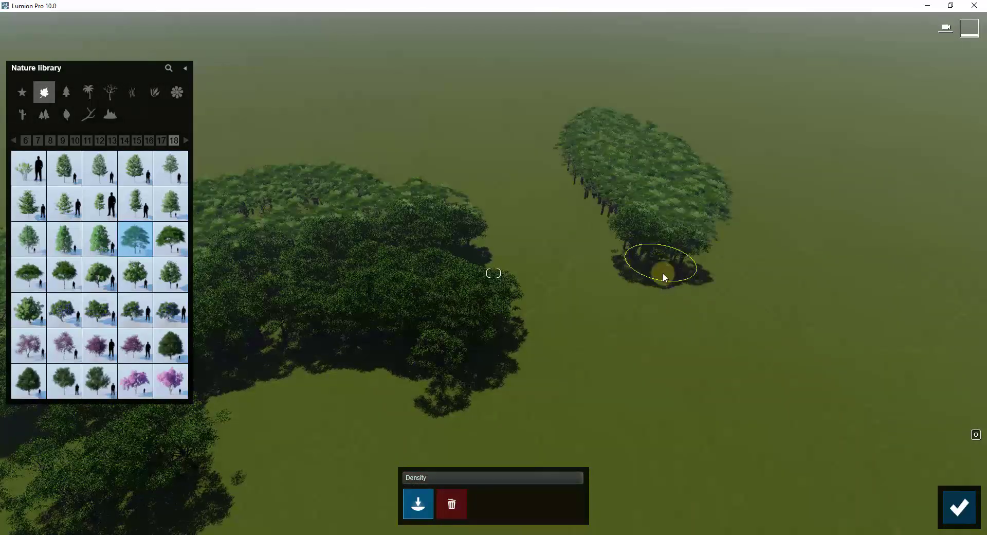
{"action": "mouse_move", "coordinate": [664, 276]}
{"action": "left_mouse_down"}
{"action": "mouse_move", "coordinate": [672, 390]}
{"action": "mouse_move", "coordinate": [648, 349]}
{"action": "left_mouse_up"}
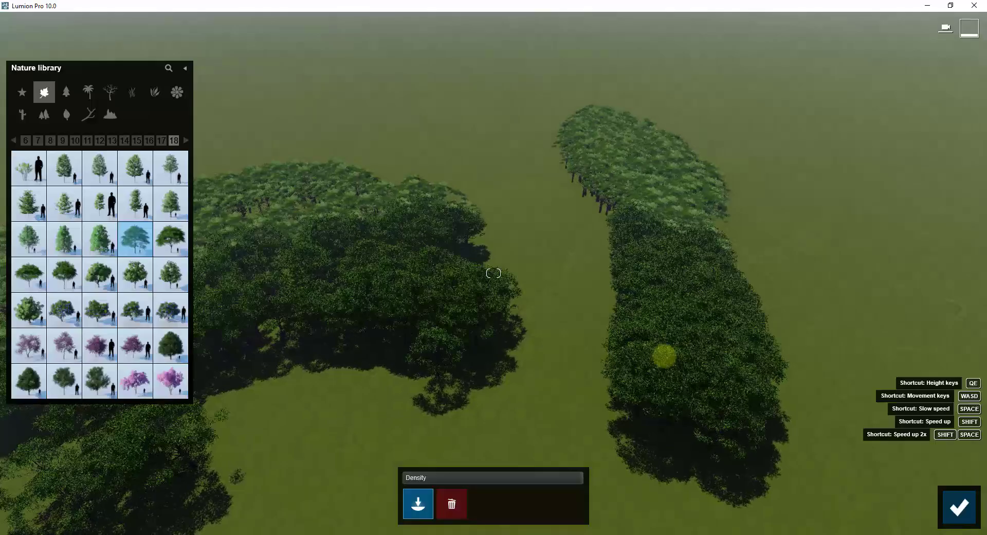
Switch the brush to erasing and remove the dense strip of trees, including the leftover single tree
{"action": "right_click_drag", "start_coordinate": [665, 356], "coordinate": [659, 351]}
{"action": "left_click", "coordinate": [453, 503]}
{"action": "mouse_move", "coordinate": [485, 302]}
{"action": "left_mouse_down"}
{"action": "mouse_move", "coordinate": [480, 318]}
{"action": "mouse_move", "coordinate": [518, 335]}
{"action": "mouse_move", "coordinate": [465, 209]}
{"action": "mouse_move", "coordinate": [469, 218]}
{"action": "mouse_move", "coordinate": [493, 149]}
{"action": "left_mouse_up"}
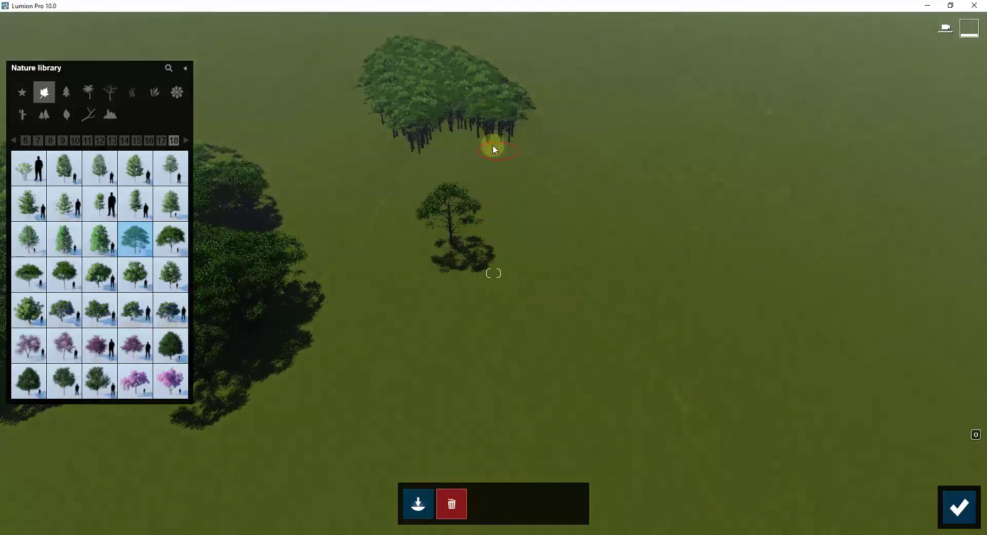
{"action": "mouse_move", "coordinate": [421, 139]}
{"action": "left_mouse_down"}
{"action": "mouse_move", "coordinate": [412, 149]}
{"action": "mouse_move", "coordinate": [397, 102]}
{"action": "mouse_move", "coordinate": [472, 103]}
{"action": "left_mouse_up"}
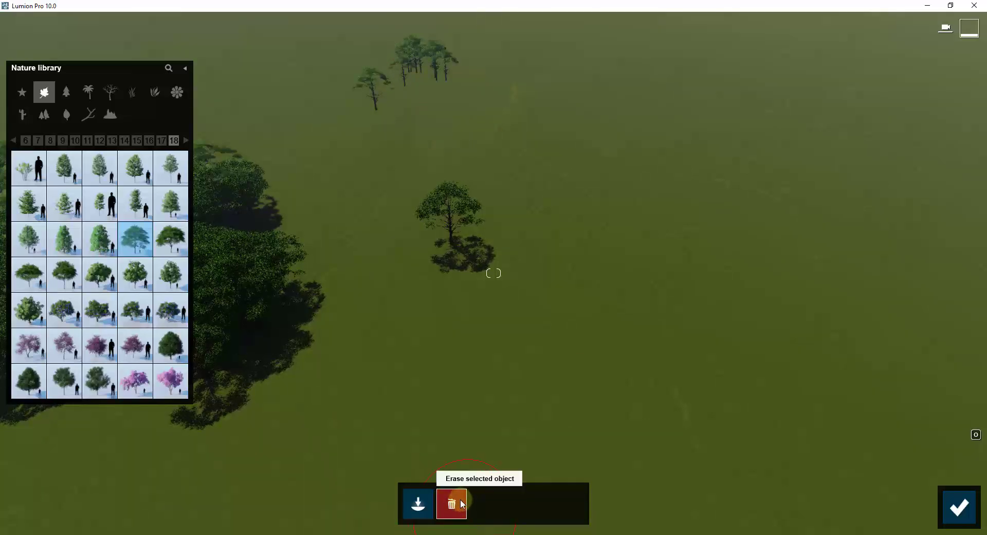
{"action": "left_click", "coordinate": [448, 231]}
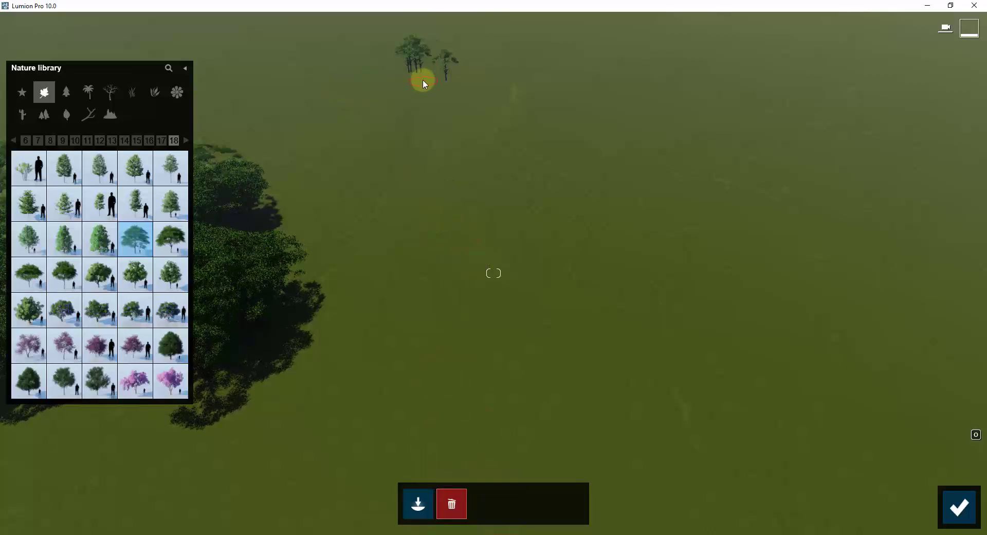
Thin out the trees along the outer back edge of the forest with the erasing brush
{"action": "key", "text": "s"}
{"action": "right_click_drag", "start_coordinate": [564, 163], "coordinate": [564, 163]}
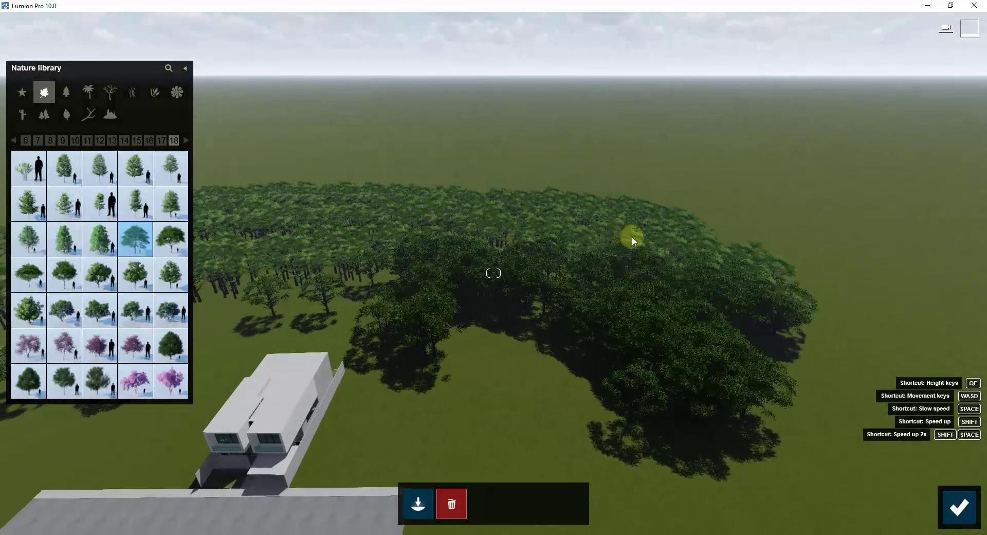
{"action": "left_click_drag", "start_coordinate": [633, 236], "coordinate": [739, 263]}
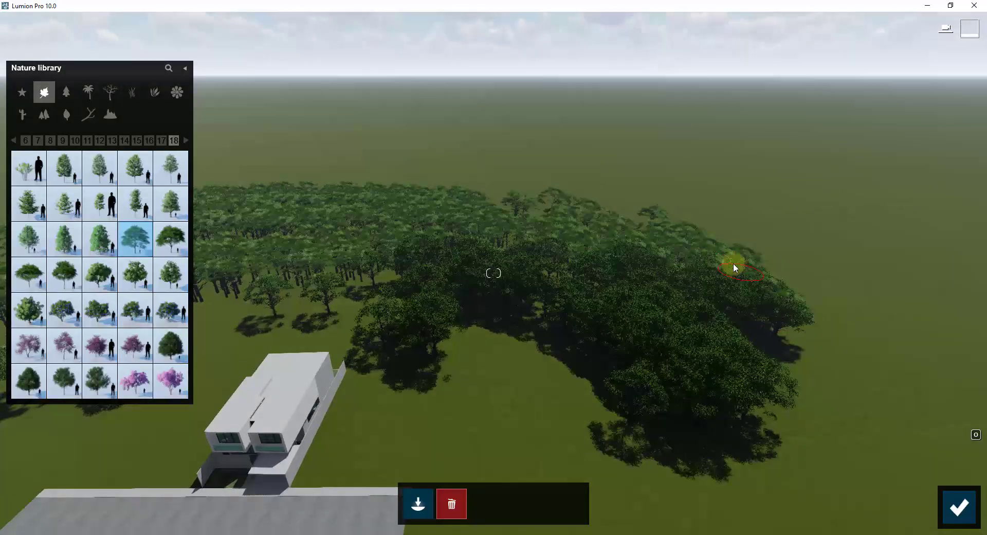
Switch the brush back to painting and fill the forest's inner edge around the house with trees at about 0.2 density
{"action": "left_click", "coordinate": [419, 504]}
{"action": "mouse_move", "coordinate": [662, 360]}
{"action": "right_mouse_down"}
{"action": "mouse_move", "coordinate": [606, 346]}
{"action": "mouse_move", "coordinate": [622, 346]}
{"action": "mouse_move", "coordinate": [599, 396]}
{"action": "right_mouse_up"}
{"action": "key", "text": "w"}
{"action": "key", "text": "d"}
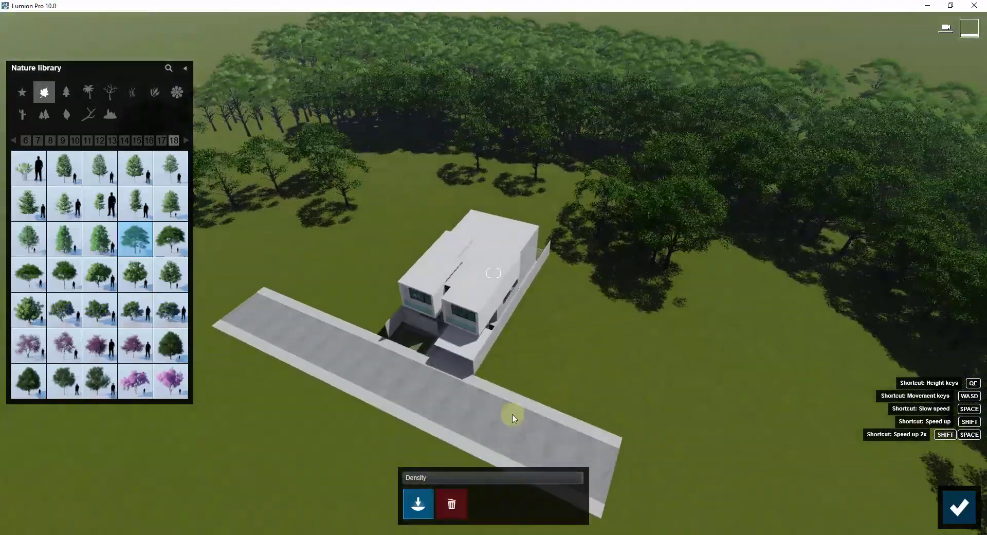
{"action": "right_click_drag", "start_coordinate": [513, 418], "coordinate": [437, 473]}
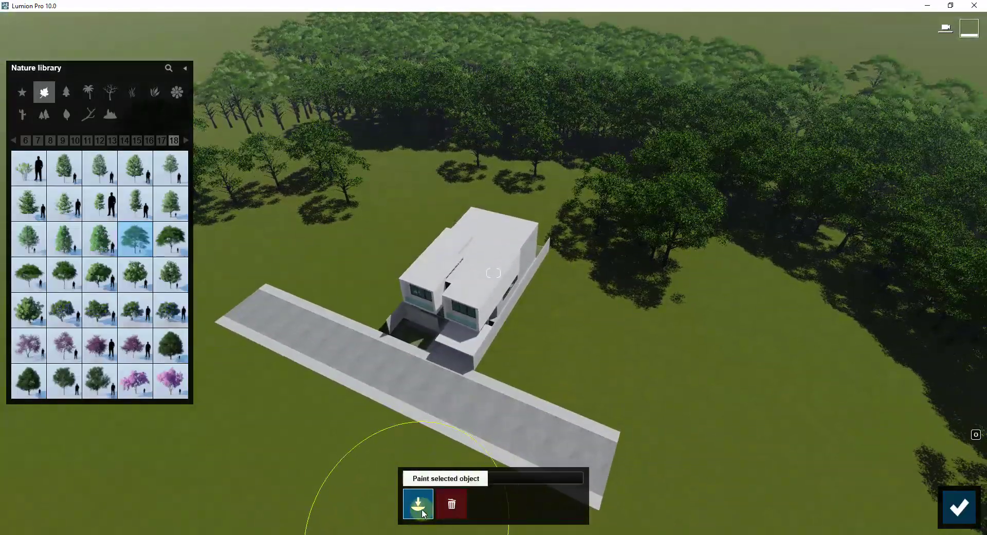
{"action": "mouse_move", "coordinate": [425, 189]}
{"action": "left_mouse_down"}
{"action": "mouse_move", "coordinate": [531, 194]}
{"action": "mouse_move", "coordinate": [847, 327]}
{"action": "left_mouse_up"}
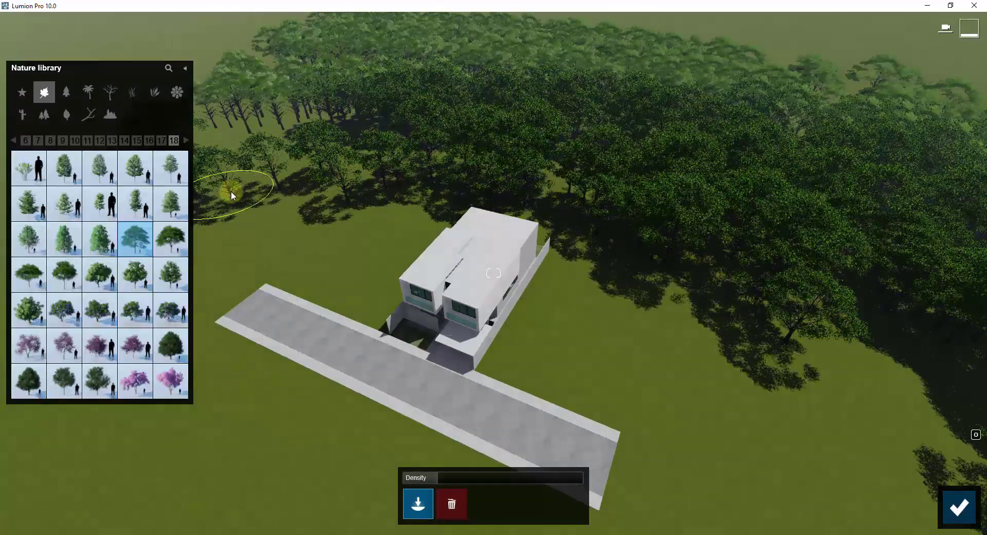
Examine the forest edge around the house from several distances and angles
{"action": "mouse_move", "coordinate": [256, 207]}
{"action": "right_mouse_down"}
{"action": "mouse_move", "coordinate": [362, 236]}
{"action": "mouse_move", "coordinate": [377, 252]}
{"action": "mouse_move", "coordinate": [367, 254]}
{"action": "mouse_move", "coordinate": [381, 253]}
{"action": "mouse_move", "coordinate": [373, 254]}
{"action": "right_mouse_up"}
{"action": "key", "text": "w"}
{"action": "key", "text": "s"}
{"action": "key", "text": "w"}
{"action": "key", "text": "s"}
{"action": "key", "text": "s"}
{"action": "key", "text": "s"}
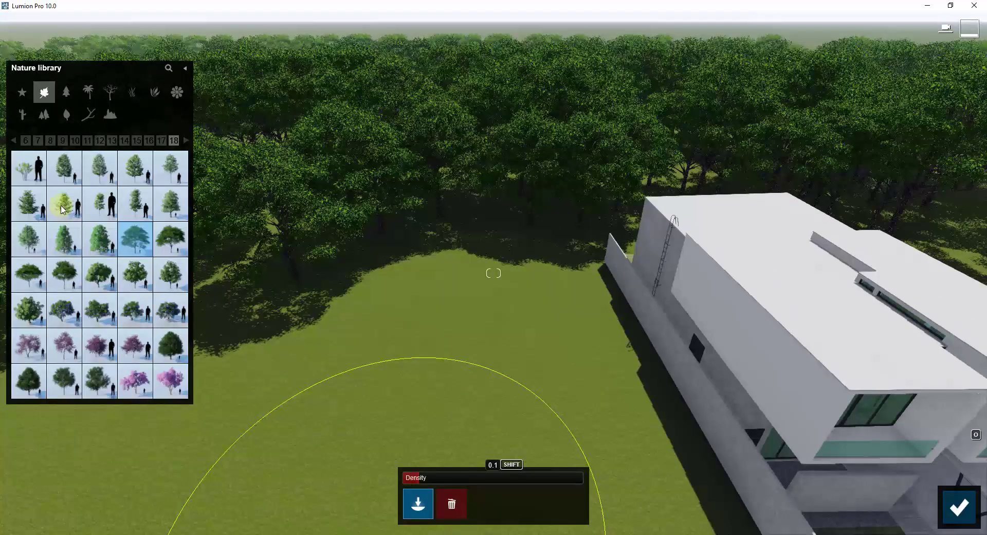
Choose a small light-leaved tree and paint it sparsely at 0.1 density along the forest's inner edge
{"action": "left_click", "coordinate": [146, 241]}
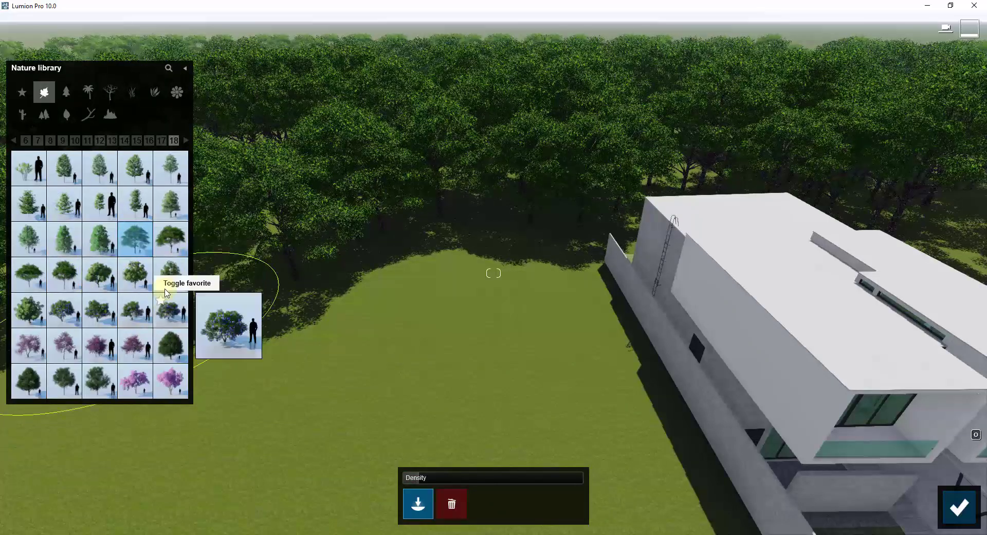
{"action": "left_click", "coordinate": [63, 205]}
{"action": "mouse_move", "coordinate": [533, 358]}
{"action": "right_mouse_down"}
{"action": "mouse_move", "coordinate": [527, 340]}
{"action": "mouse_move", "coordinate": [658, 382]}
{"action": "right_mouse_up"}
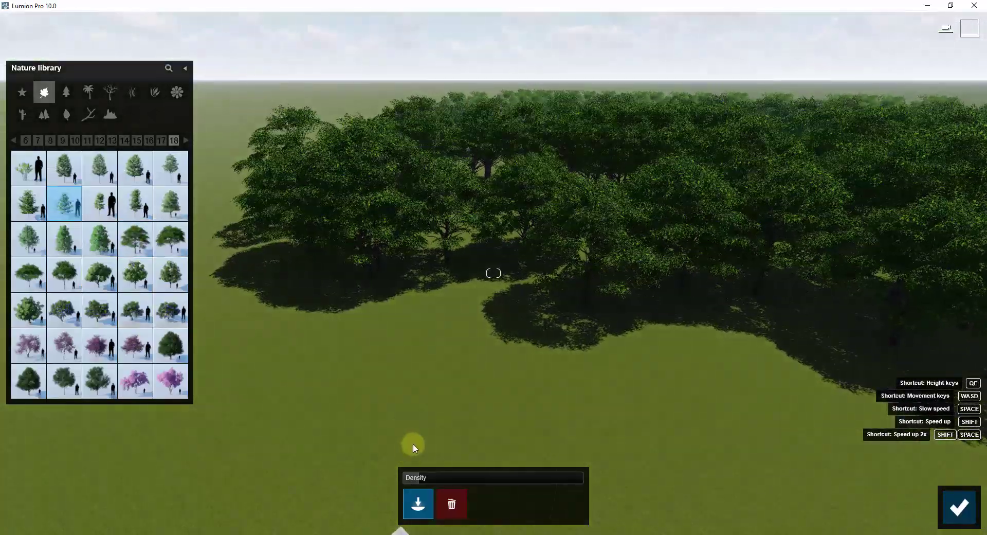
{"action": "mouse_move", "coordinate": [371, 357]}
{"action": "left_mouse_down"}
{"action": "mouse_move", "coordinate": [468, 340]}
{"action": "mouse_move", "coordinate": [695, 335]}
{"action": "left_mouse_up"}
{"action": "right_click_drag", "start_coordinate": [936, 315], "coordinate": [751, 226]}
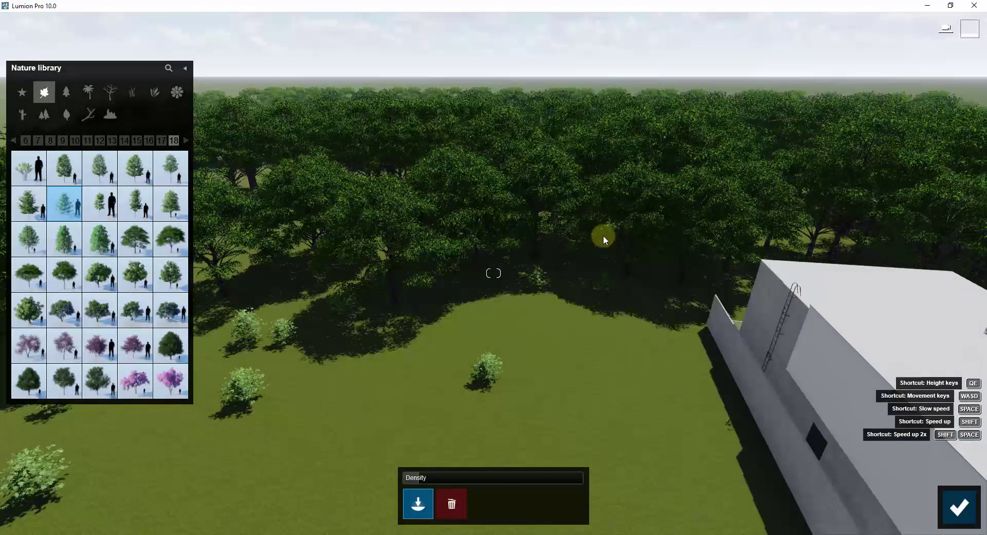
{"action": "right_click_drag", "start_coordinate": [603, 235], "coordinate": [431, 266]}
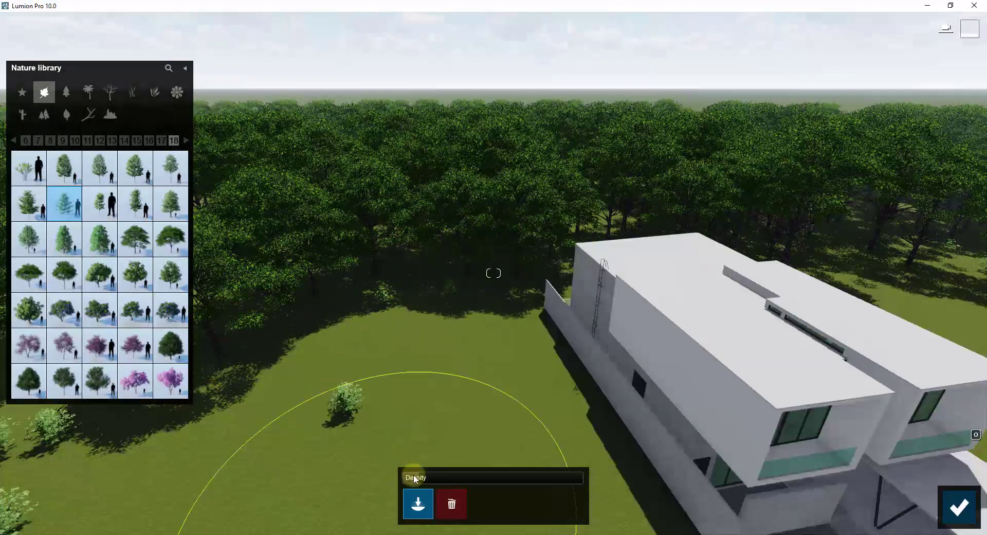
Raise the brush density to about 0.3 and paint more small trees on the grass in front of the forest
{"action": "left_click_drag", "start_coordinate": [414, 477], "coordinate": [458, 477]}
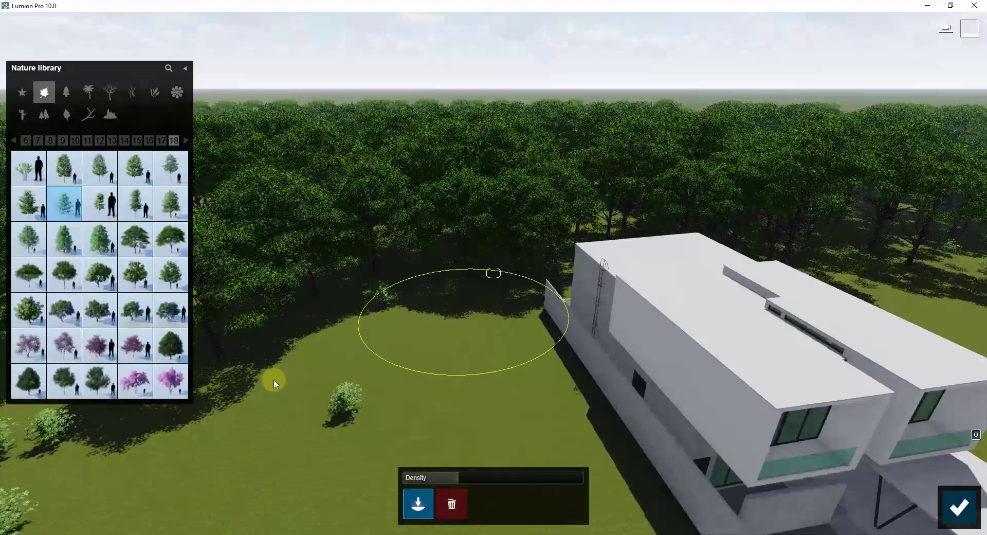
{"action": "mouse_move", "coordinate": [274, 379]}
{"action": "left_mouse_down"}
{"action": "mouse_move", "coordinate": [161, 417]}
{"action": "mouse_move", "coordinate": [415, 289]}
{"action": "mouse_move", "coordinate": [619, 209]}
{"action": "mouse_move", "coordinate": [882, 245]}
{"action": "left_mouse_up"}
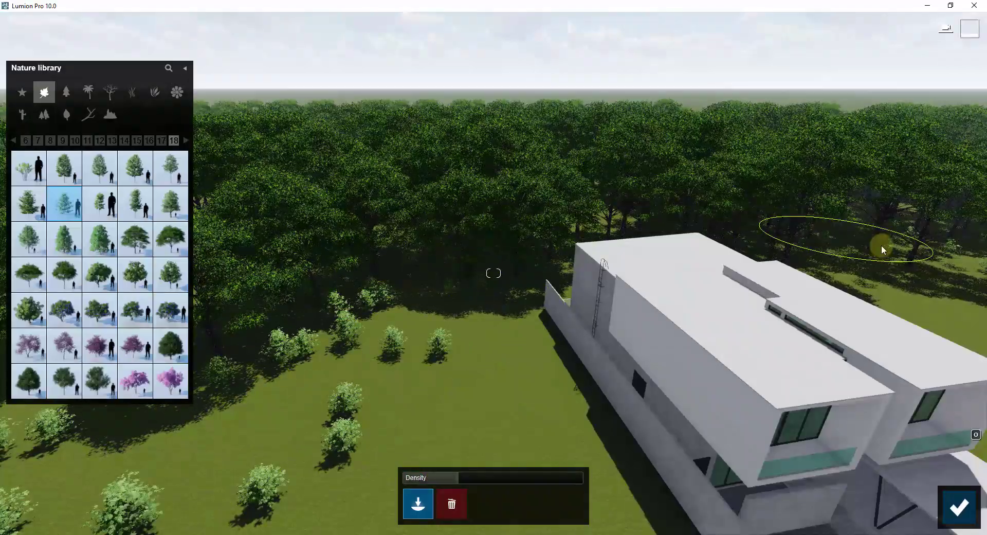
{"action": "key", "text": "s"}
{"action": "right_click_drag", "start_coordinate": [391, 292], "coordinate": [384, 291]}
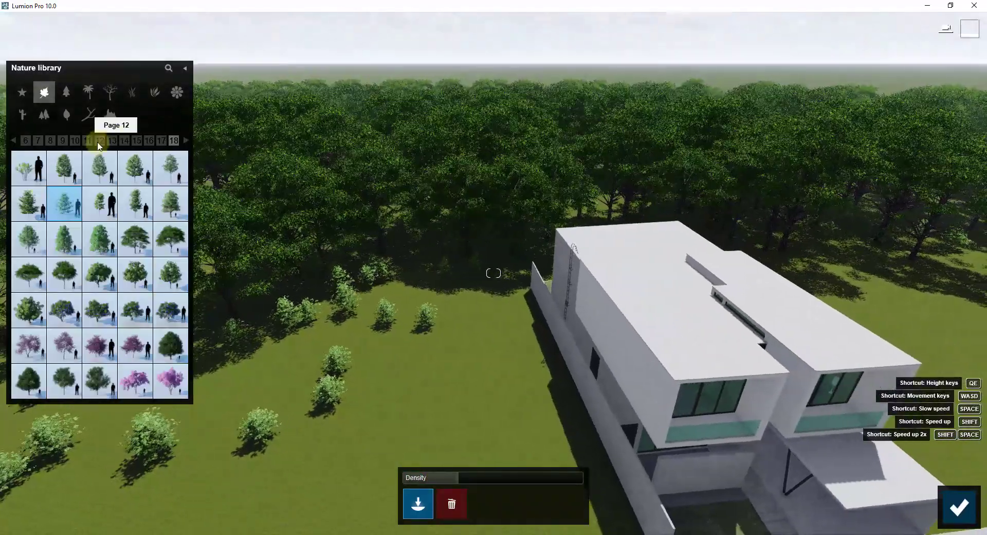
Choose a small rock from the rocks category and scatter it among the small trees and along the forest edge
{"action": "left_click", "coordinate": [110, 114]}
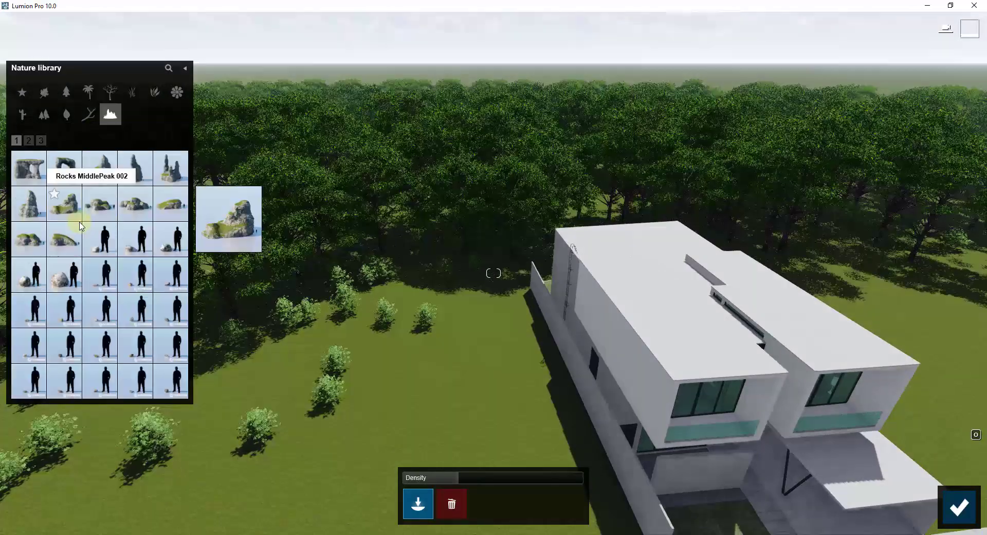
{"action": "left_click", "coordinate": [133, 243]}
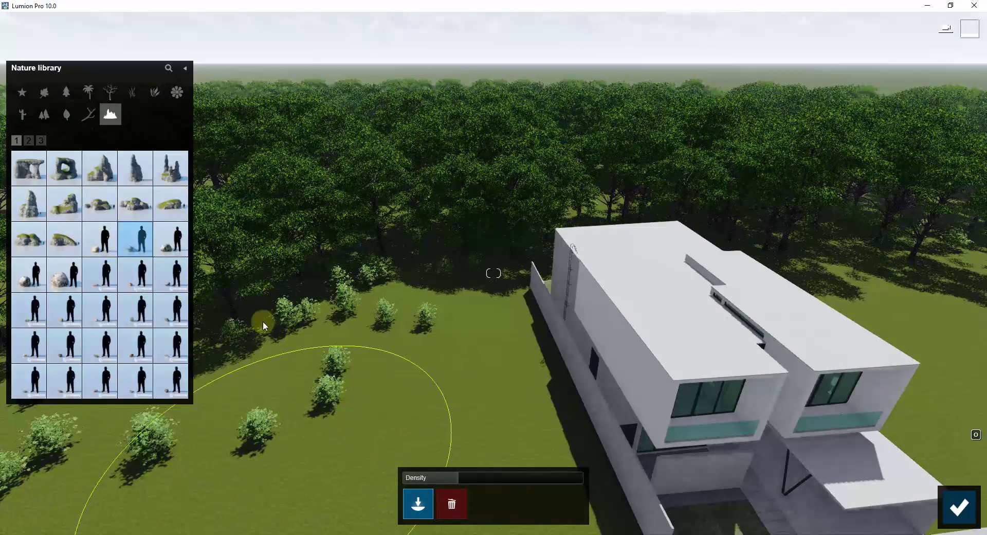
{"action": "mouse_move", "coordinate": [263, 321]}
{"action": "left_mouse_down"}
{"action": "mouse_move", "coordinate": [853, 242]}
{"action": "mouse_move", "coordinate": [893, 248]}
{"action": "left_mouse_up"}
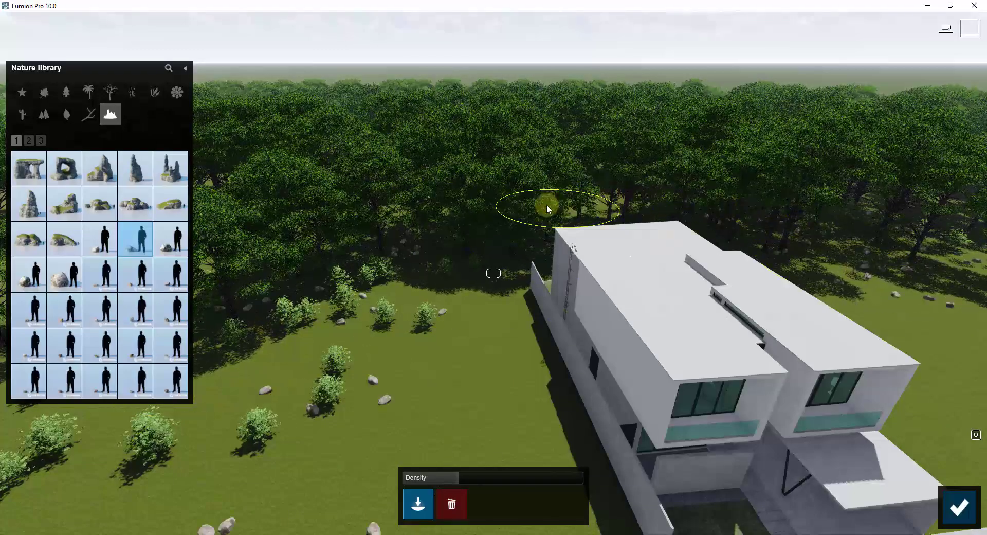
{"action": "key", "text": "s"}
{"action": "mouse_move", "coordinate": [372, 283]}
{"action": "right_mouse_down"}
{"action": "mouse_move", "coordinate": [379, 277]}
{"action": "mouse_move", "coordinate": [347, 258]}
{"action": "right_mouse_up"}
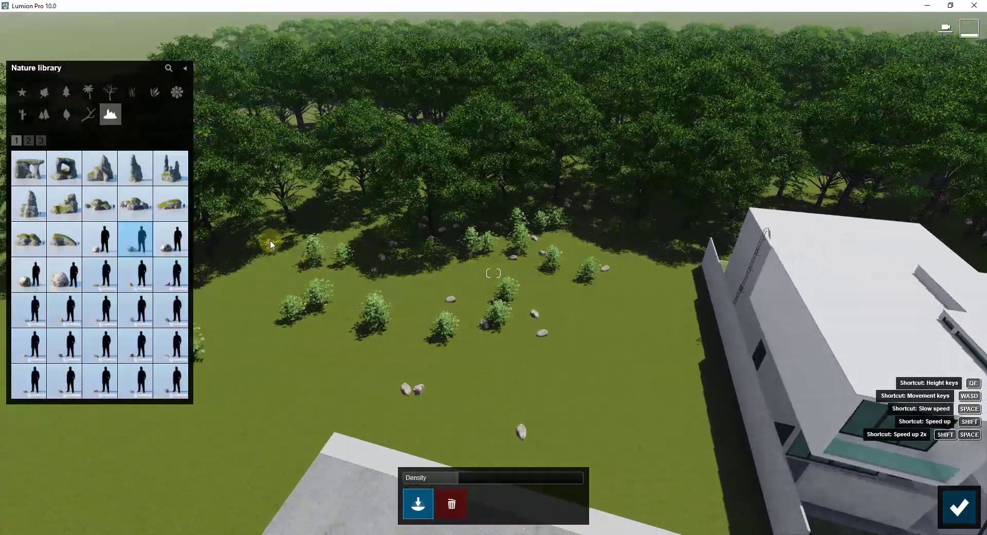
Add more small rocks on the lawn between the house's side wall and the road
{"action": "mouse_move", "coordinate": [591, 221]}
{"action": "right_mouse_down"}
{"action": "mouse_move", "coordinate": [637, 223]}
{"action": "mouse_move", "coordinate": [679, 155]}
{"action": "mouse_move", "coordinate": [610, 222]}
{"action": "right_mouse_up"}
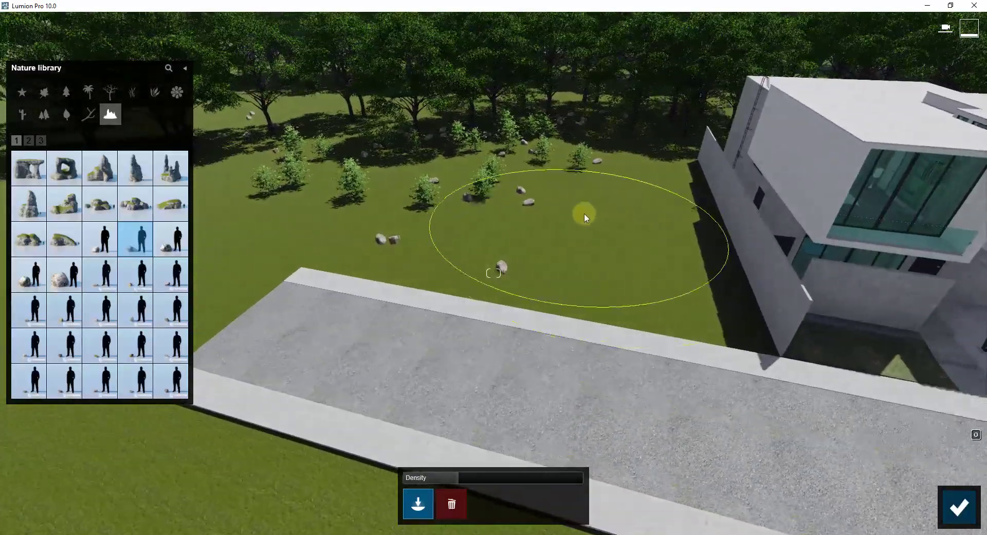
{"action": "left_click", "coordinate": [592, 212]}
{"action": "key", "text": "d"}
{"action": "mouse_move", "coordinate": [503, 188]}
{"action": "right_mouse_down"}
{"action": "mouse_move", "coordinate": [504, 178]}
{"action": "mouse_move", "coordinate": [540, 172]}
{"action": "right_mouse_up"}
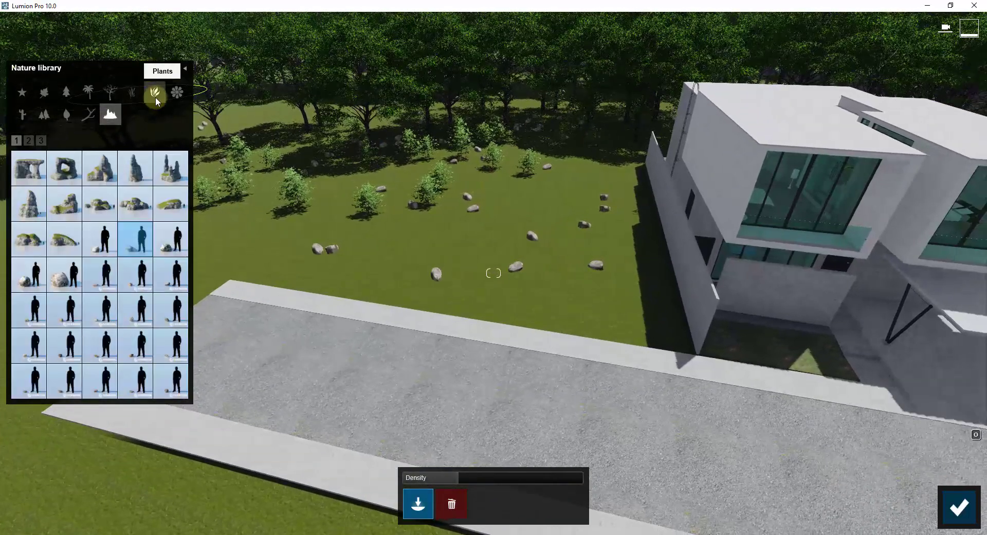
Choose a green bush from the plants category and paint groups of it among the rocks and small trees beside the house
{"action": "left_click", "coordinate": [155, 92]}
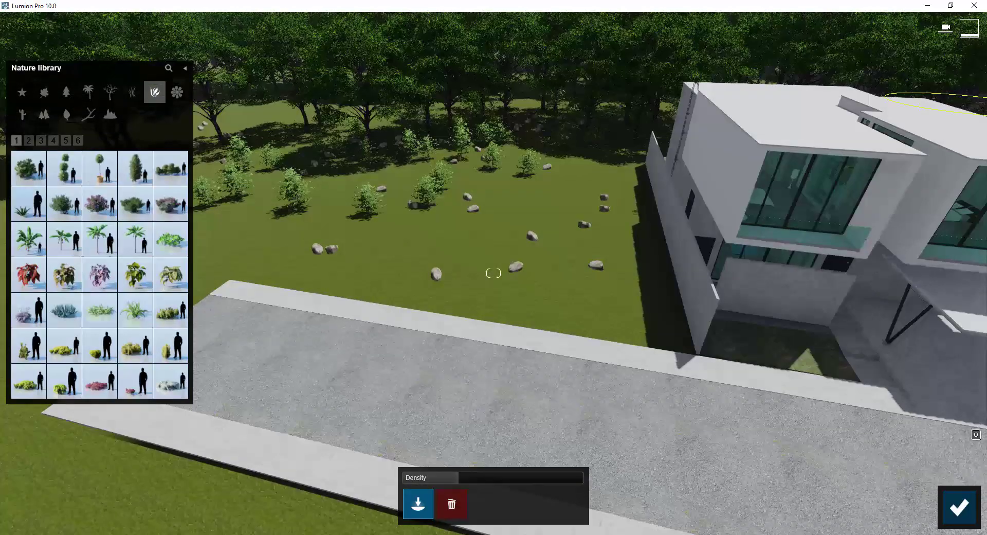
{"action": "left_click", "coordinate": [143, 205]}
{"action": "left_click", "coordinate": [417, 505]}
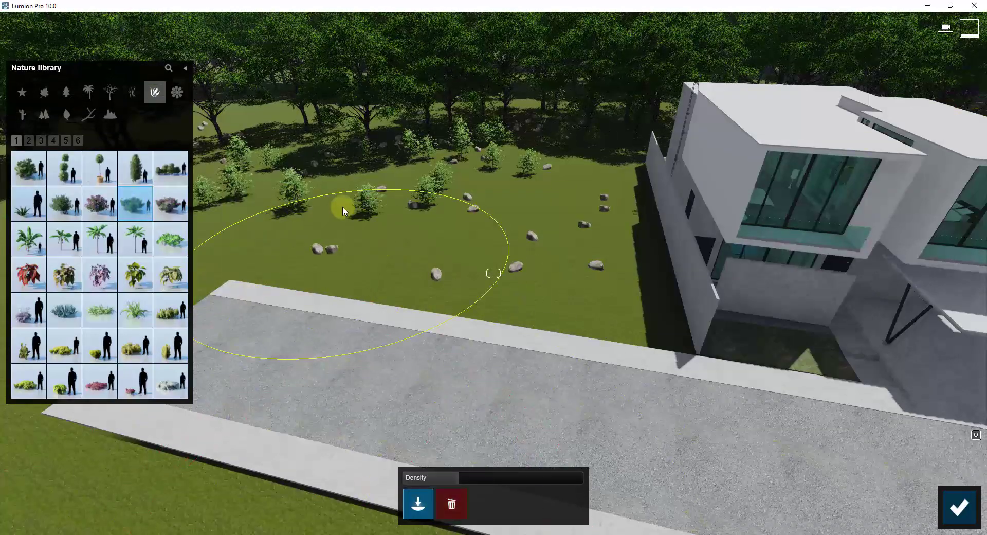
{"action": "left_click_drag", "start_coordinate": [342, 205], "coordinate": [355, 197]}
{"action": "mouse_move", "coordinate": [480, 208]}
{"action": "left_mouse_down"}
{"action": "mouse_move", "coordinate": [555, 154]}
{"action": "mouse_move", "coordinate": [571, 101]}
{"action": "mouse_move", "coordinate": [572, 117]}
{"action": "mouse_move", "coordinate": [509, 189]}
{"action": "mouse_move", "coordinate": [453, 200]}
{"action": "left_mouse_up"}
{"action": "right_click_drag", "start_coordinate": [454, 200], "coordinate": [452, 200]}
{"action": "mouse_move", "coordinate": [553, 292]}
{"action": "left_mouse_down"}
{"action": "mouse_move", "coordinate": [623, 257]}
{"action": "mouse_move", "coordinate": [761, 274]}
{"action": "mouse_move", "coordinate": [597, 277]}
{"action": "left_mouse_up"}
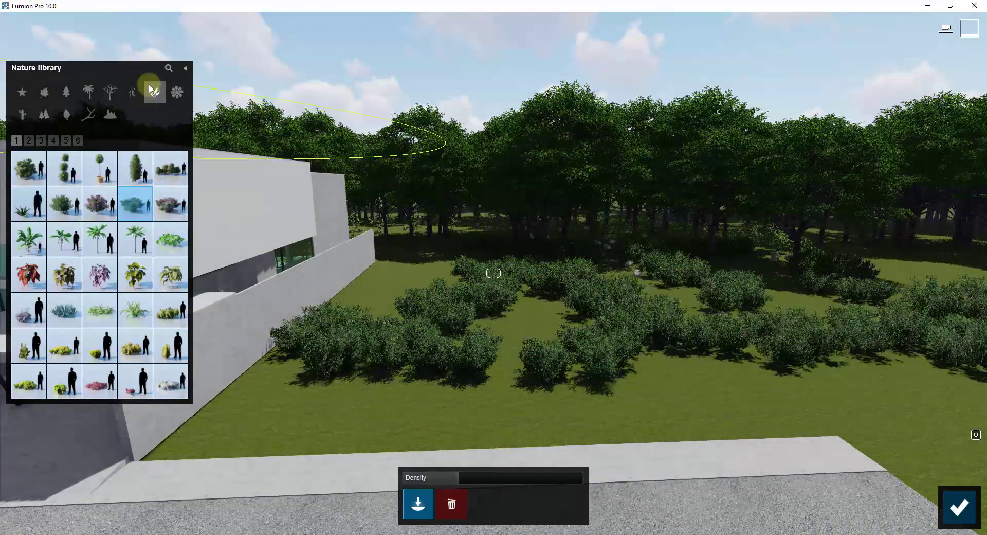
Choose Blue Fescue from the grass category and paint tufts of it among the bushes and rocks beside the house
{"action": "left_click", "coordinate": [130, 93]}
{"action": "left_click", "coordinate": [101, 171]}
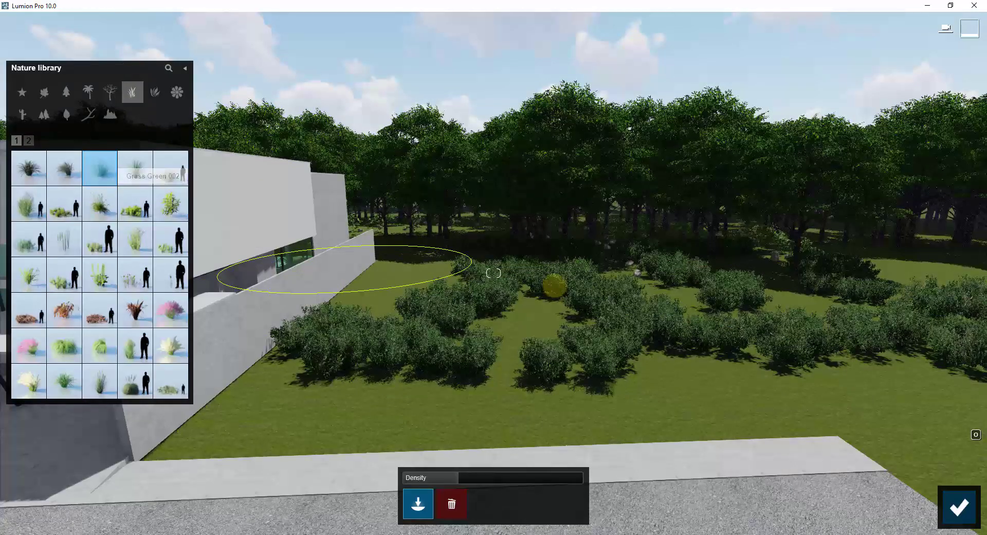
{"action": "left_click_drag", "start_coordinate": [555, 286], "coordinate": [628, 273]}
{"action": "right_click_drag", "start_coordinate": [627, 272], "coordinate": [689, 283]}
{"action": "left_click_drag", "start_coordinate": [690, 283], "coordinate": [806, 256]}
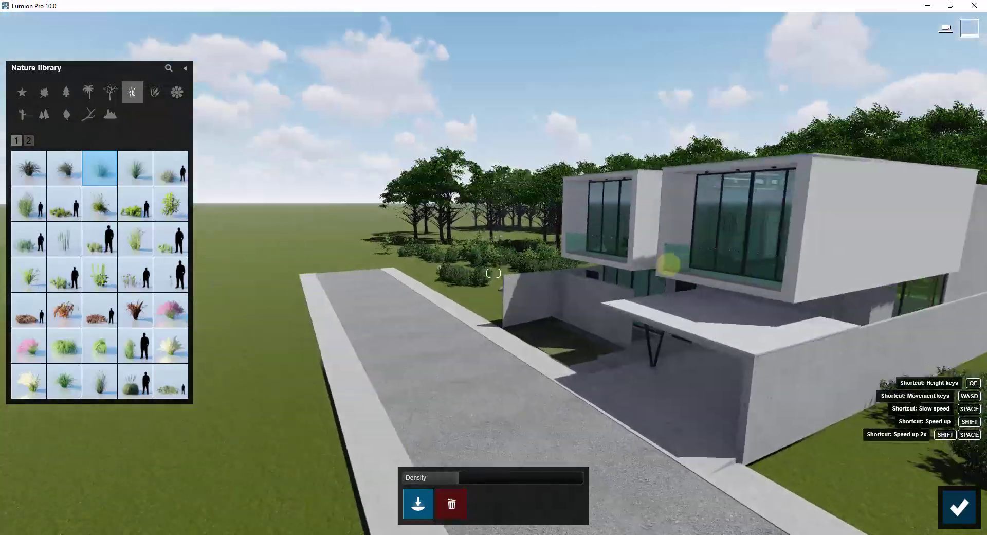
{"action": "key", "text": "w"}
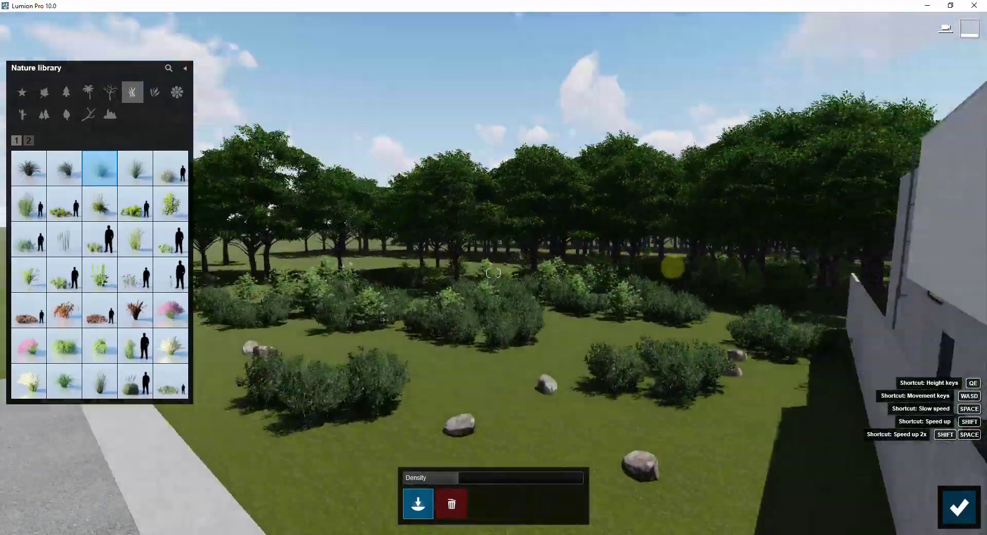
{"action": "key", "text": "q"}
{"action": "right_click_drag", "start_coordinate": [673, 267], "coordinate": [674, 267]}
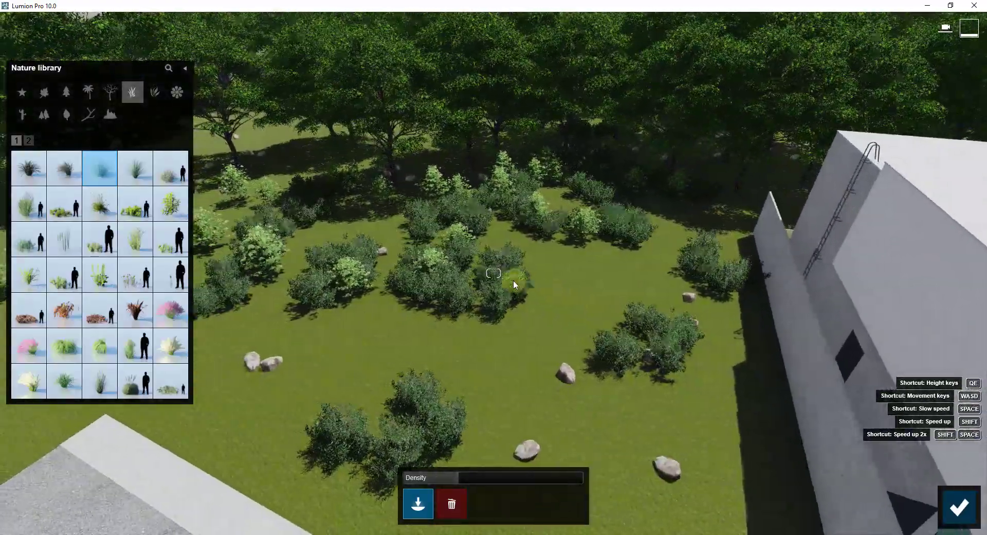
{"action": "key", "text": "a"}
{"action": "mouse_move", "coordinate": [608, 267]}
{"action": "left_mouse_down"}
{"action": "mouse_move", "coordinate": [573, 282]}
{"action": "mouse_move", "coordinate": [549, 272]}
{"action": "left_mouse_up"}
{"action": "key", "text": "s"}
{"action": "key", "text": "a"}
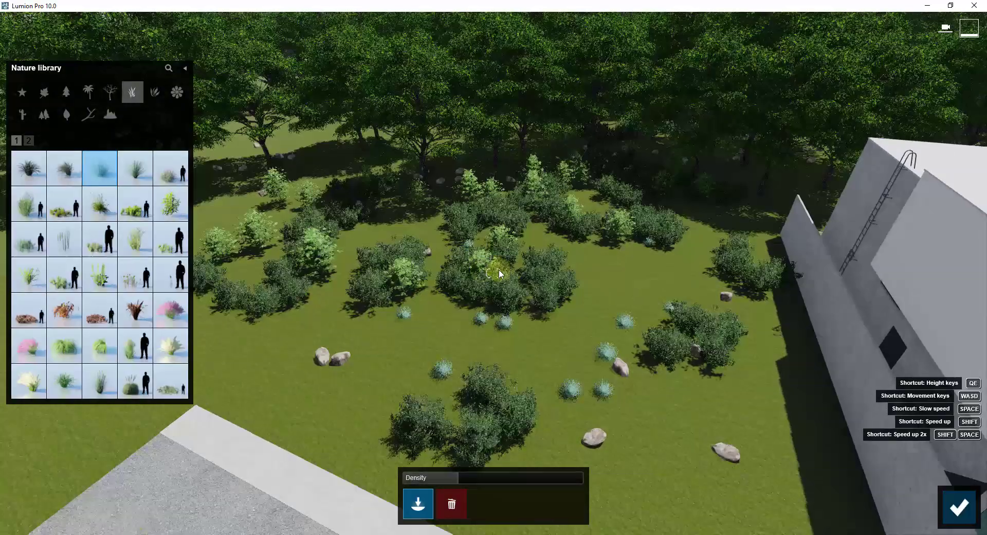
{"action": "key", "text": "o"}
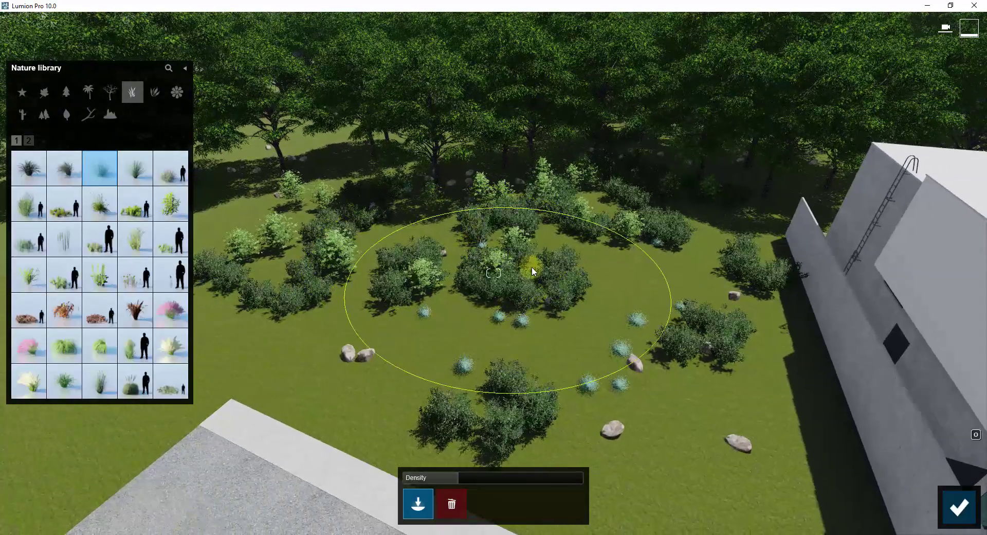
Erase the painted Blue Fescue tufts from the lawn beside the house
{"action": "left_click", "coordinate": [451, 505]}
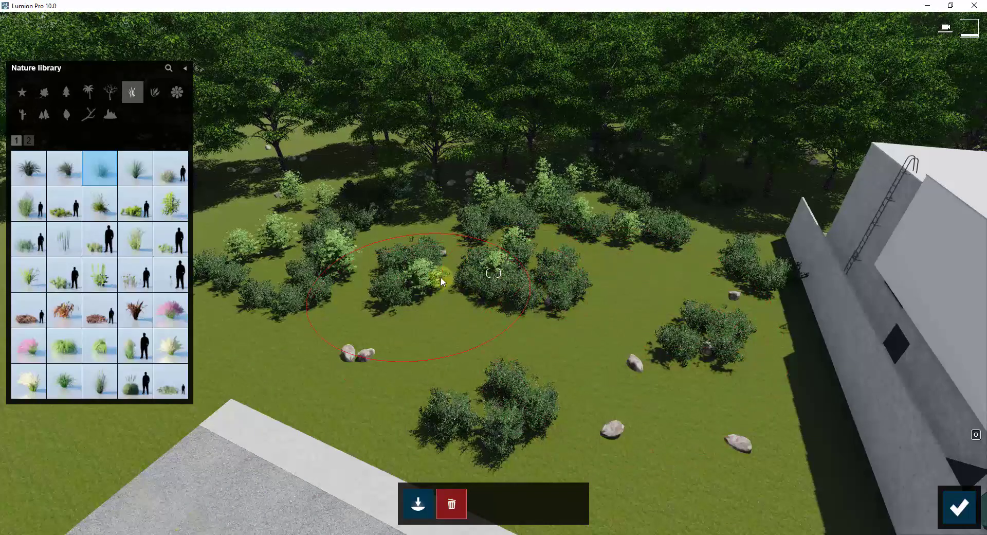
{"action": "left_click", "coordinate": [107, 172]}
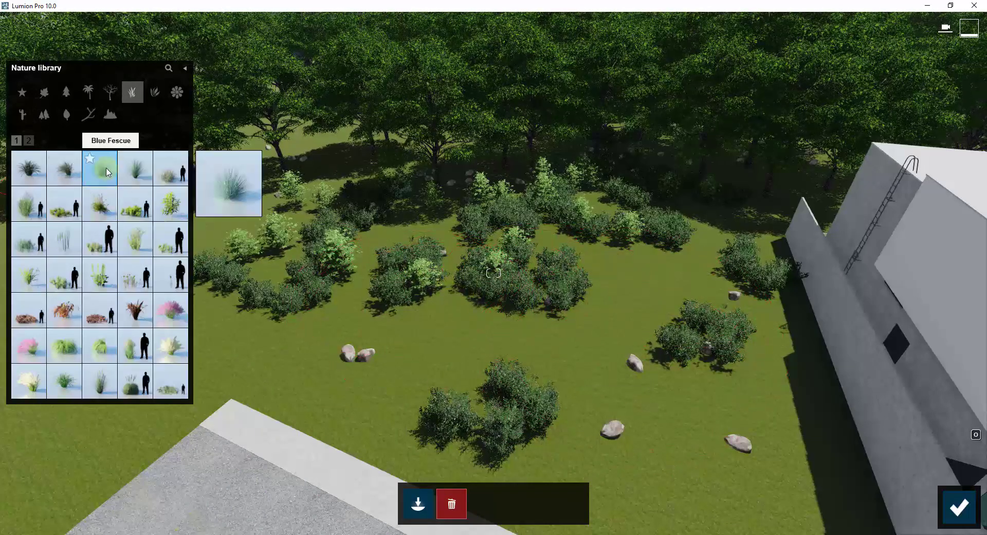
Choose Black Mondo Grass Side and paint it among the bushes and rocks beside the house
{"action": "left_click", "coordinate": [71, 177]}
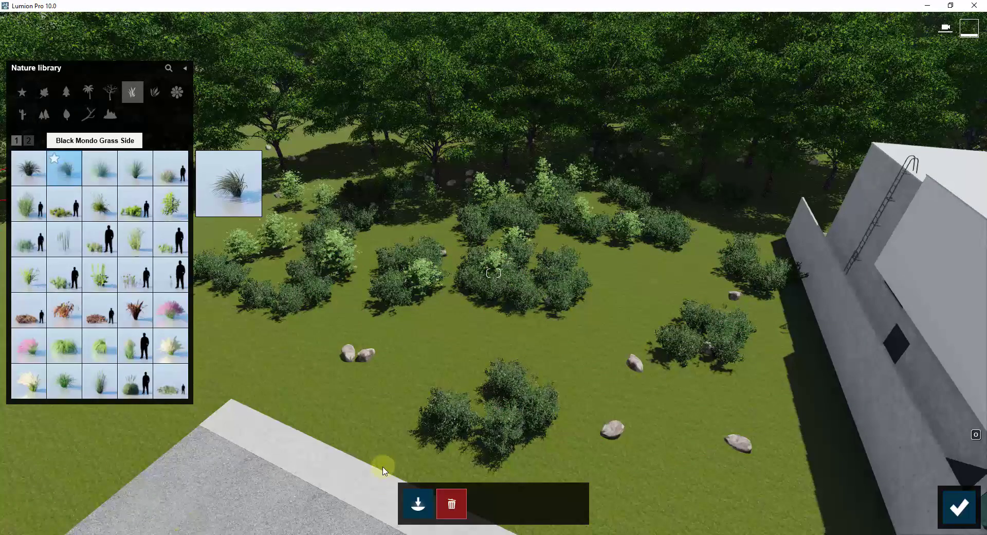
{"action": "left_click", "coordinate": [421, 506]}
{"action": "left_click", "coordinate": [422, 505]}
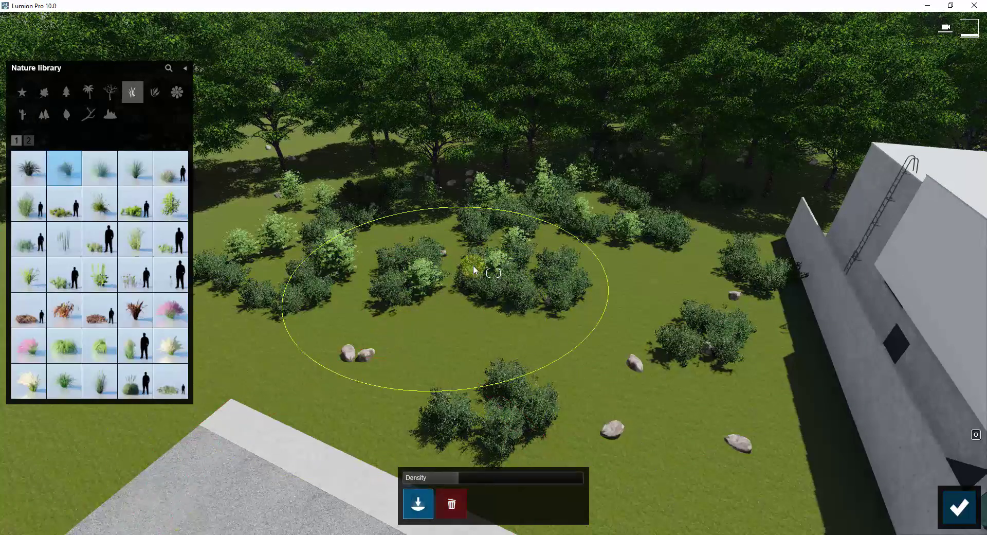
{"action": "mouse_move", "coordinate": [475, 271]}
{"action": "left_mouse_down"}
{"action": "mouse_move", "coordinate": [538, 281]}
{"action": "mouse_move", "coordinate": [621, 227]}
{"action": "left_mouse_up"}
{"action": "left_click", "coordinate": [436, 501]}
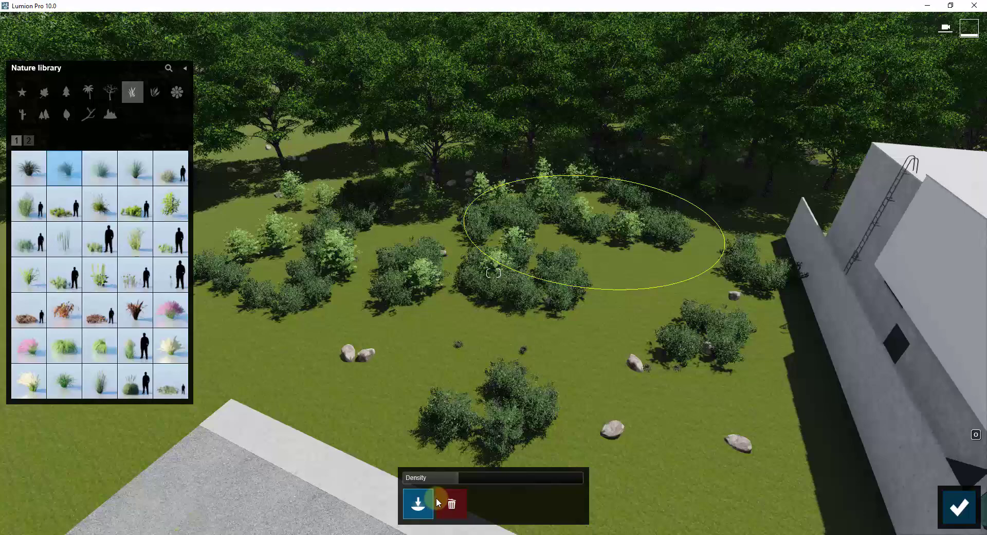
{"action": "mouse_move", "coordinate": [15, 176]}
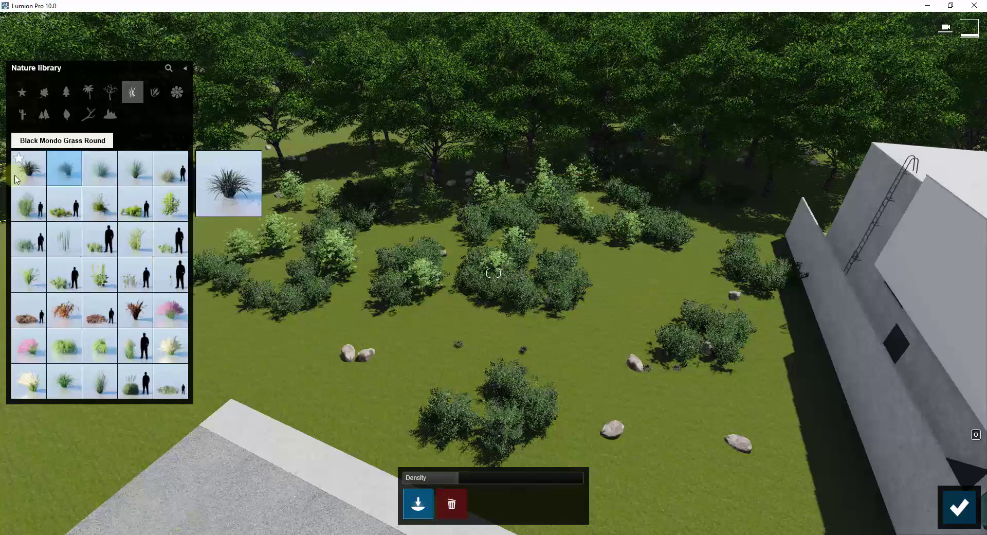
Finish the mass placement and raise a steep hill with low mounds on open ground, using a larger, faster terrain brush
{"action": "mouse_move", "coordinate": [527, 318]}
{"action": "right_mouse_down"}
{"action": "mouse_move", "coordinate": [527, 309]}
{"action": "mouse_move", "coordinate": [522, 340]}
{"action": "mouse_move", "coordinate": [568, 340]}
{"action": "right_mouse_up"}
{"action": "right_click_drag", "start_coordinate": [811, 211], "coordinate": [176, 358]}
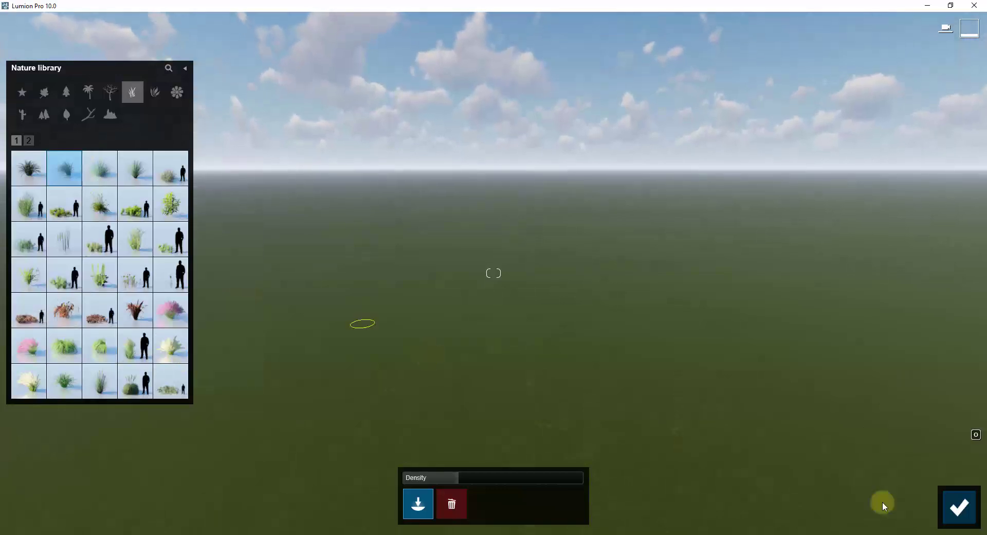
{"action": "left_click", "coordinate": [965, 515]}
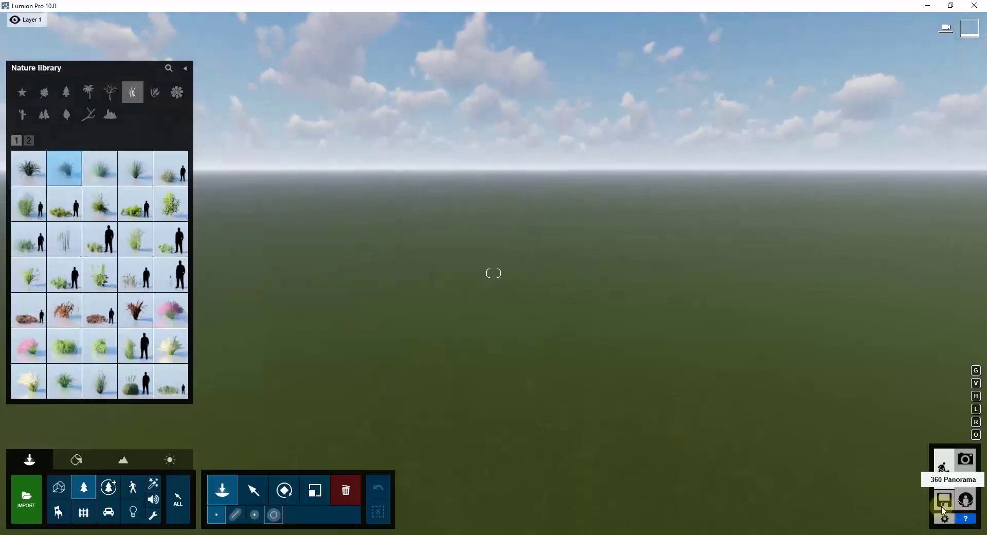
{"action": "left_click", "coordinate": [121, 461]}
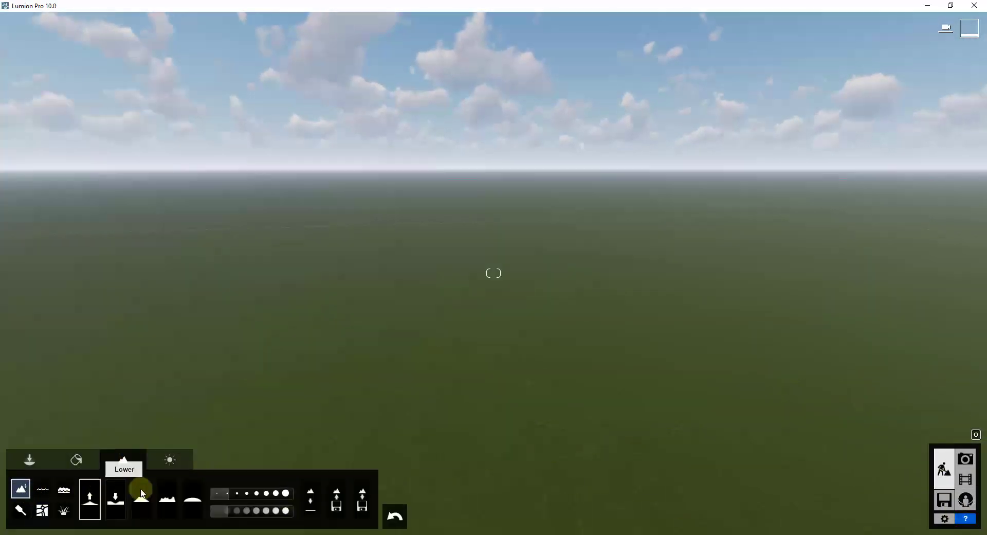
{"action": "left_click", "coordinate": [260, 495]}
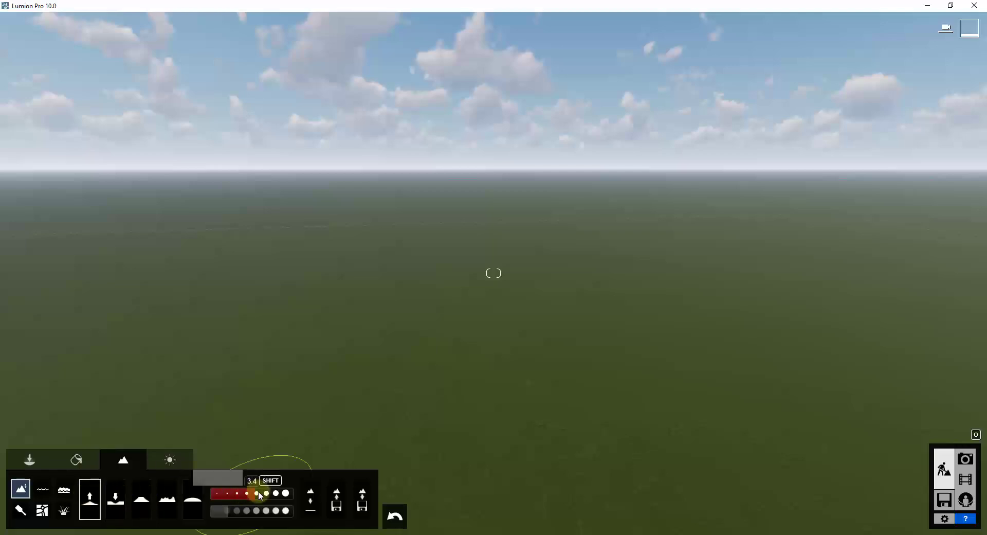
{"action": "left_click_drag", "start_coordinate": [259, 493], "coordinate": [280, 493]}
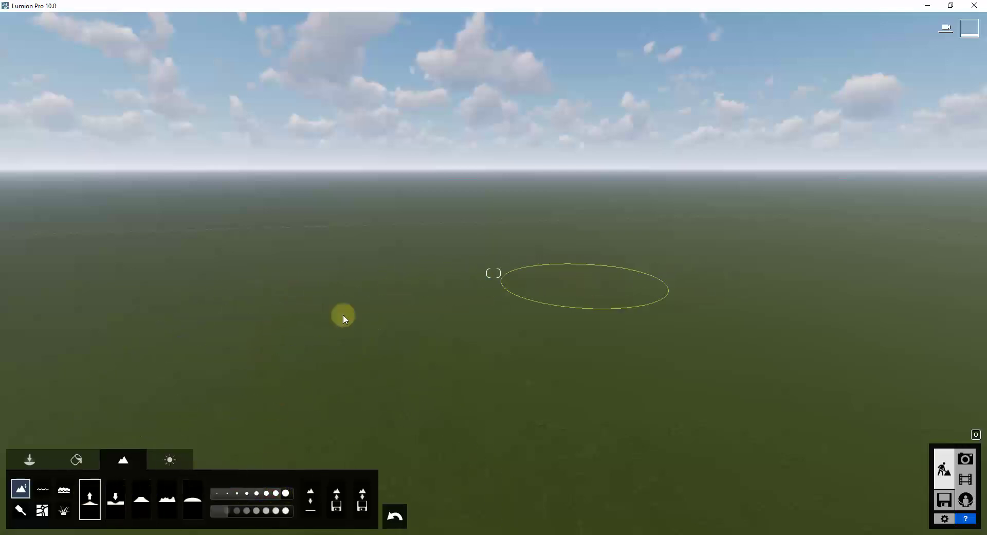
{"action": "left_click", "coordinate": [257, 511]}
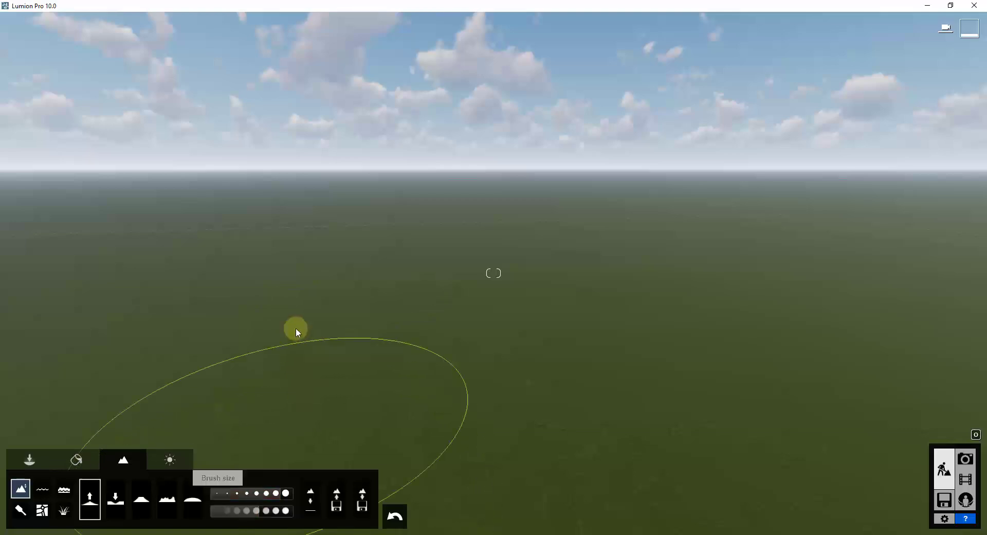
{"action": "left_click_drag", "start_coordinate": [537, 307], "coordinate": [434, 302]}
{"action": "mouse_move", "coordinate": [307, 300]}
{"action": "left_mouse_down"}
{"action": "mouse_move", "coordinate": [267, 313]}
{"action": "mouse_move", "coordinate": [446, 353]}
{"action": "mouse_move", "coordinate": [645, 355]}
{"action": "mouse_move", "coordinate": [493, 348]}
{"action": "mouse_move", "coordinate": [621, 309]}
{"action": "mouse_move", "coordinate": [682, 320]}
{"action": "mouse_move", "coordinate": [688, 339]}
{"action": "mouse_move", "coordinate": [646, 333]}
{"action": "mouse_move", "coordinate": [622, 310]}
{"action": "mouse_move", "coordinate": [569, 332]}
{"action": "left_mouse_up"}
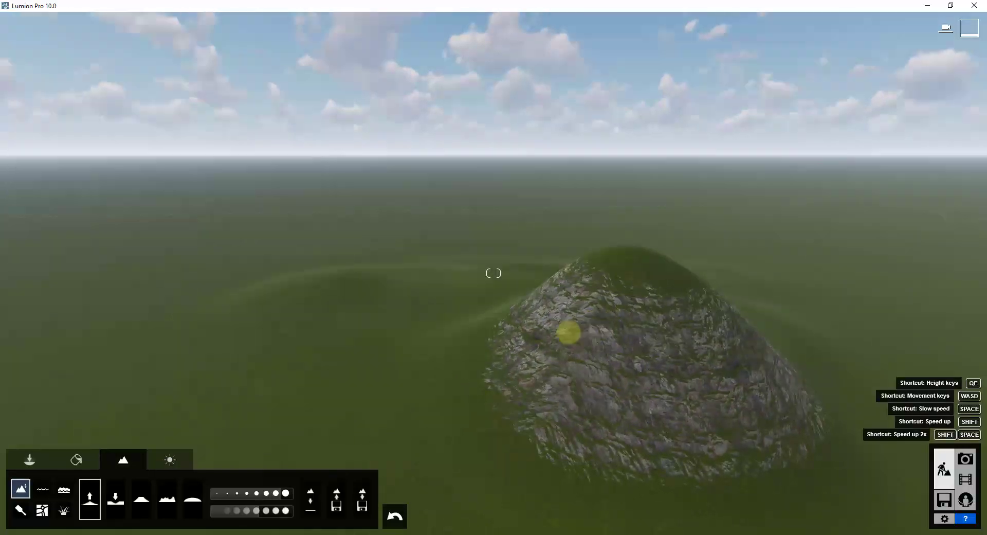
Raise another low mound on the flat ground beside the steep hill
{"action": "right_click_drag", "start_coordinate": [568, 333], "coordinate": [589, 329]}
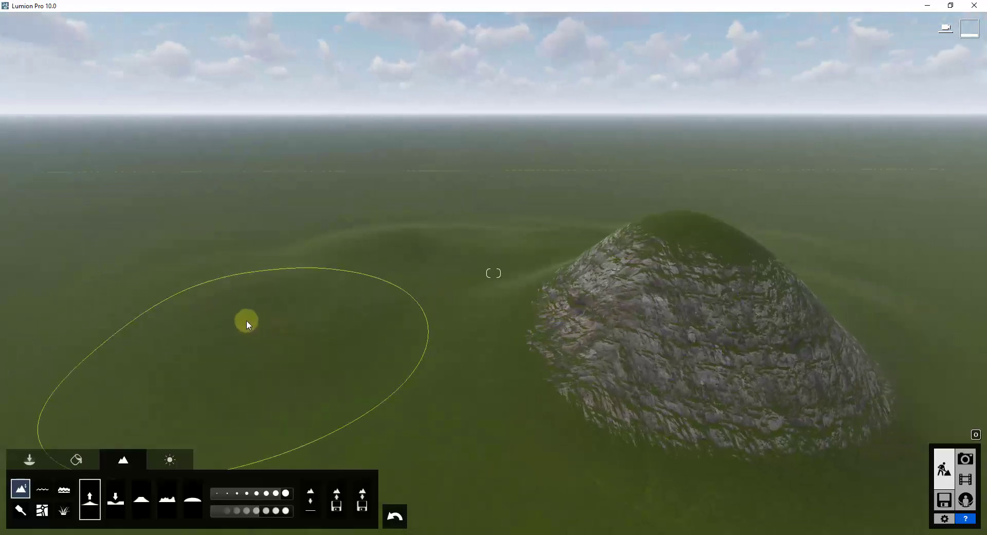
{"action": "left_click_drag", "start_coordinate": [247, 324], "coordinate": [531, 305]}
{"action": "right_click_drag", "start_coordinate": [524, 305], "coordinate": [543, 307]}
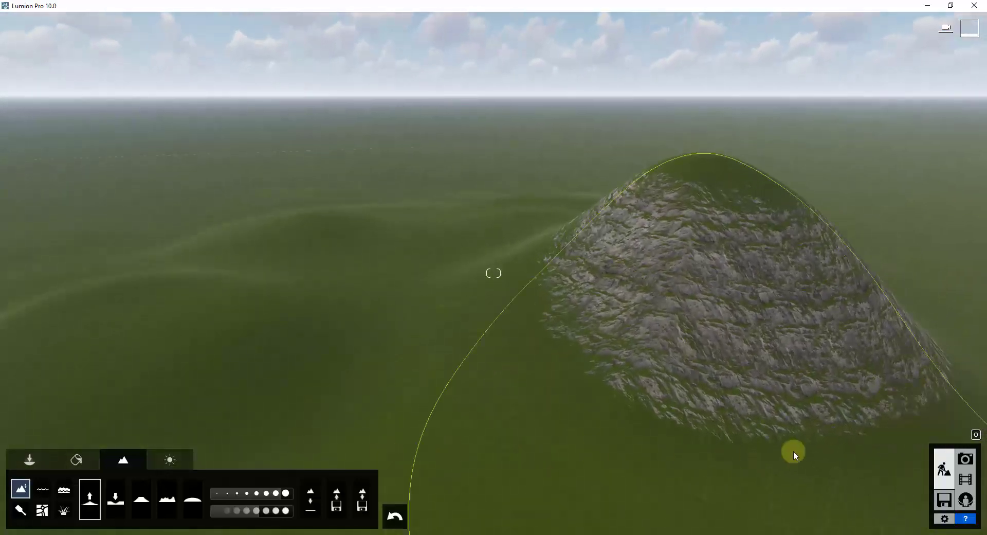
Choose a large fir from the conifers and mass-paint it from the low ground up over the hill's slopes and summit
{"action": "left_click", "coordinate": [29, 459]}
{"action": "left_click", "coordinate": [67, 95]}
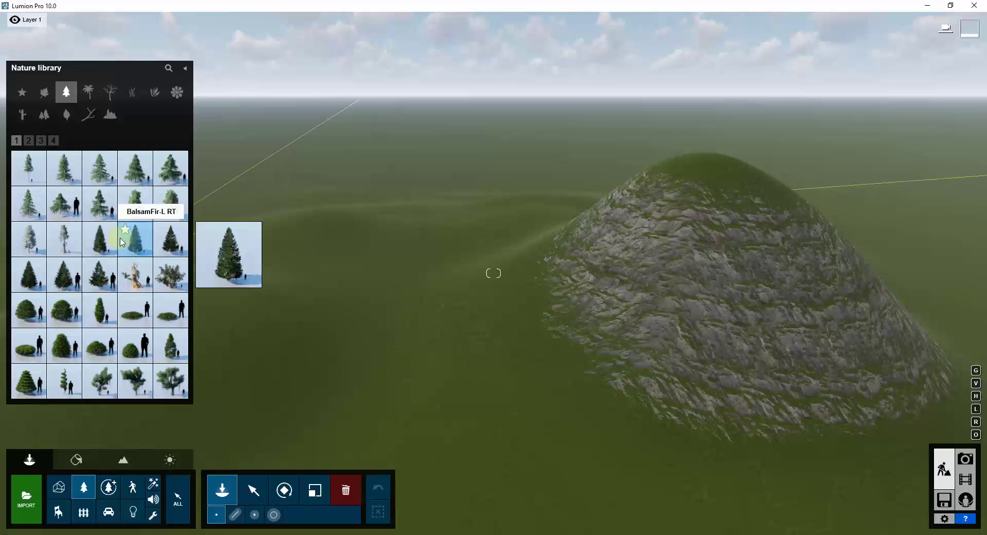
{"action": "left_click", "coordinate": [100, 239]}
{"action": "left_click", "coordinate": [275, 514]}
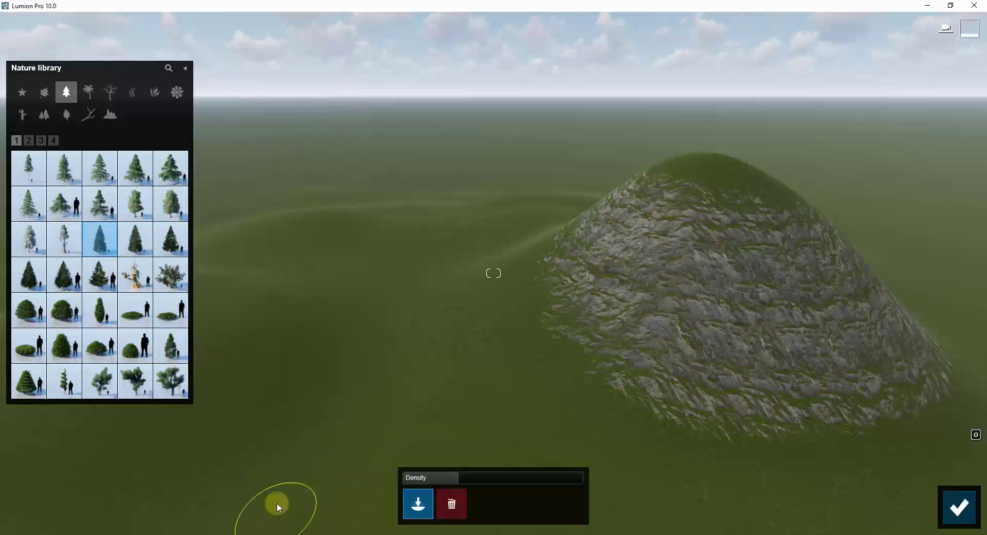
{"action": "left_click_drag", "start_coordinate": [397, 283], "coordinate": [344, 306]}
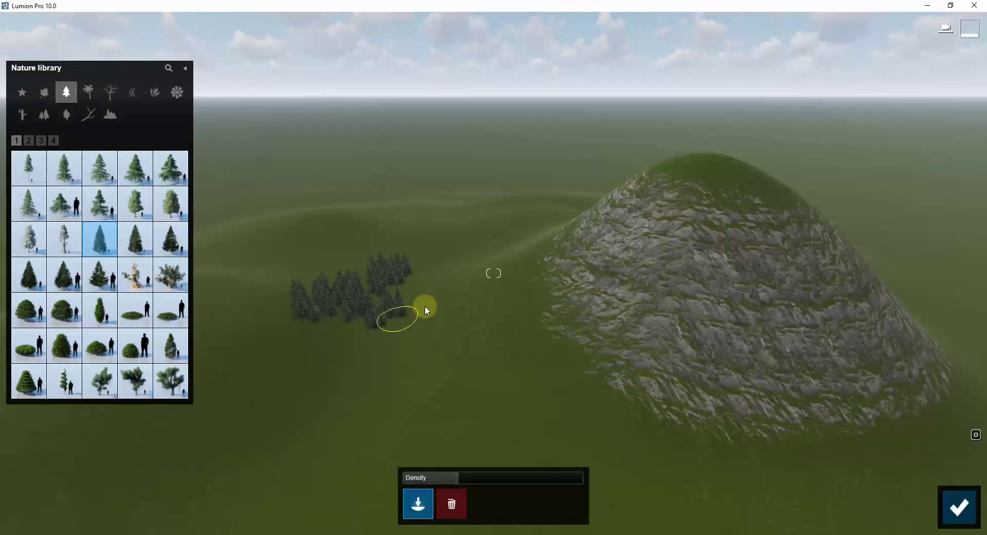
{"action": "left_click_drag", "start_coordinate": [546, 286], "coordinate": [649, 359]}
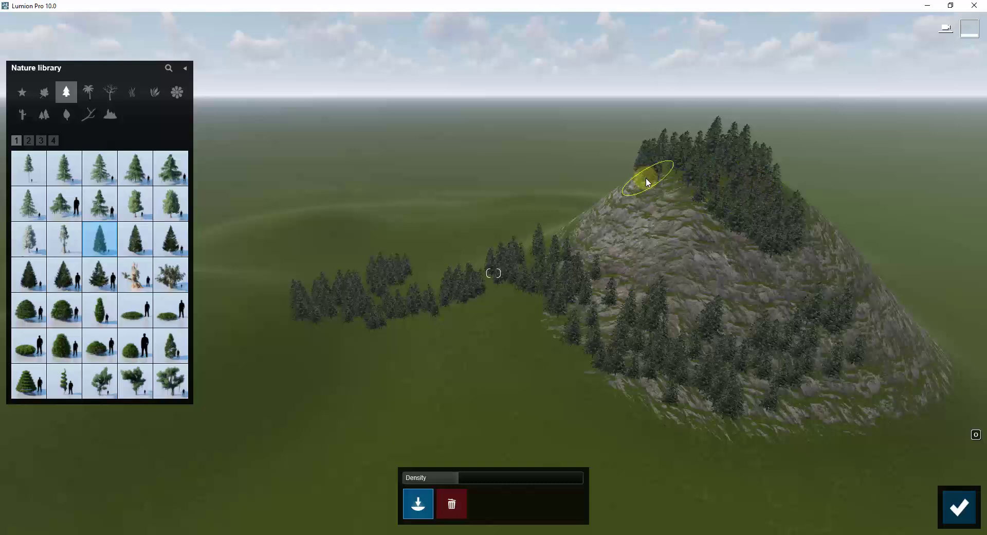
Extend the fir forest along the hill's ridge and fill the low ground at its foot
{"action": "left_click_drag", "start_coordinate": [647, 181], "coordinate": [595, 225]}
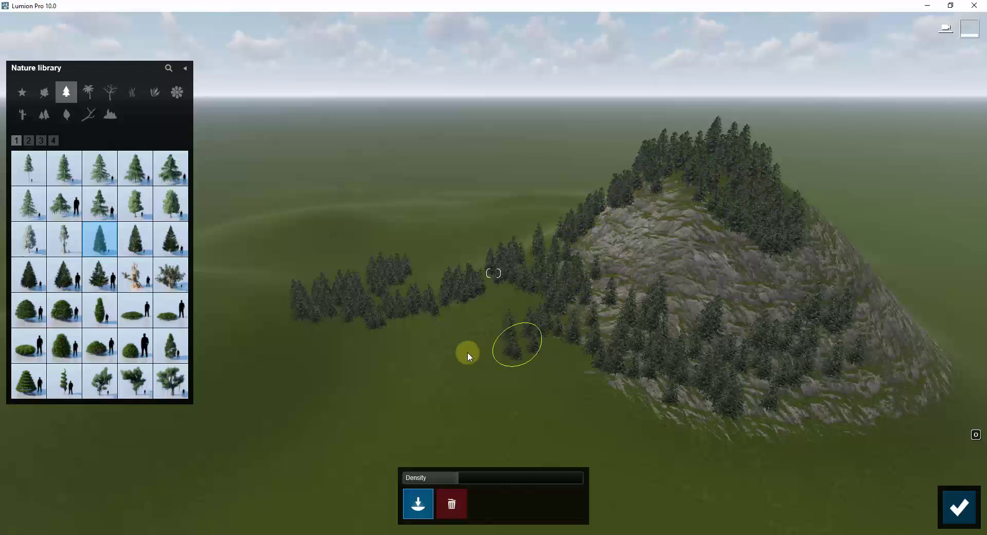
{"action": "left_click_drag", "start_coordinate": [388, 351], "coordinate": [746, 447]}
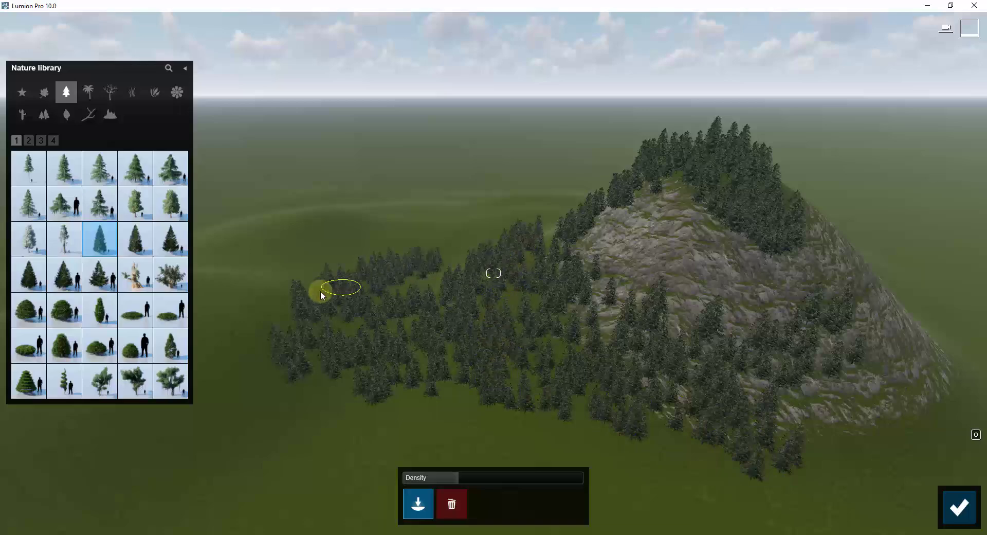
{"action": "left_click_drag", "start_coordinate": [356, 405], "coordinate": [431, 294]}
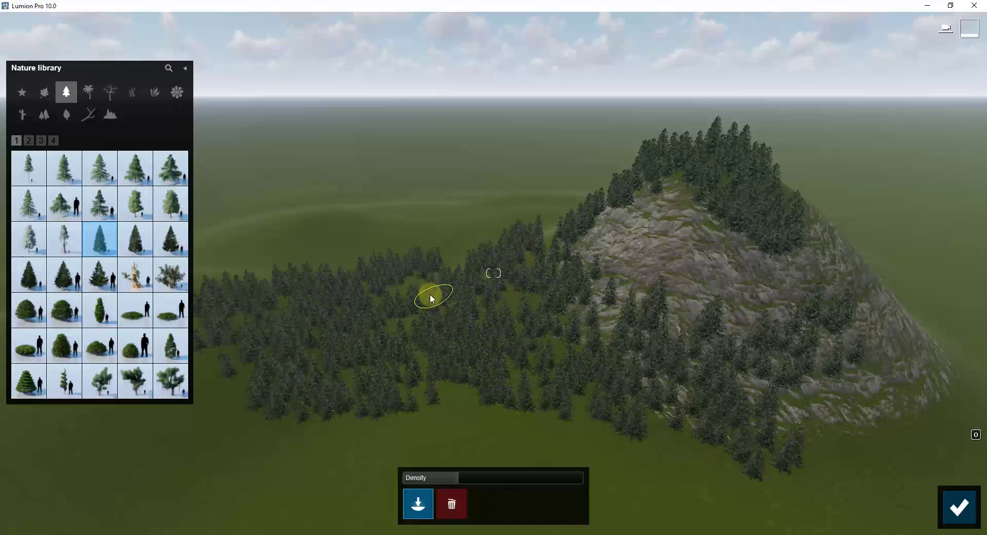
Choose BalsamFir-L RT and paint it over the bare rocky face of the hill
{"action": "right_click_drag", "start_coordinate": [511, 298], "coordinate": [511, 298]}
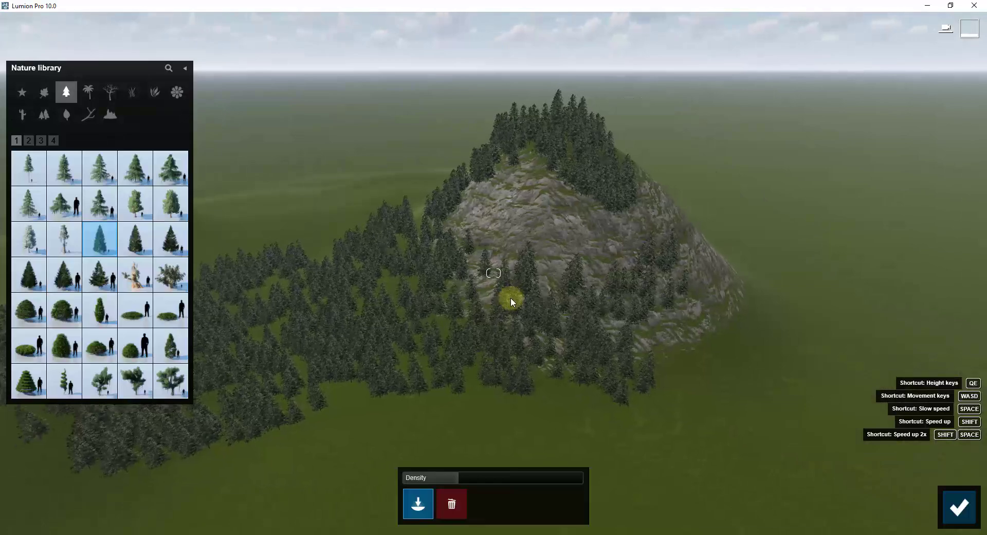
{"action": "left_click", "coordinate": [146, 246]}
{"action": "mouse_move", "coordinate": [553, 221]}
{"action": "left_mouse_down"}
{"action": "mouse_move", "coordinate": [507, 214]}
{"action": "mouse_move", "coordinate": [589, 279]}
{"action": "left_mouse_up"}
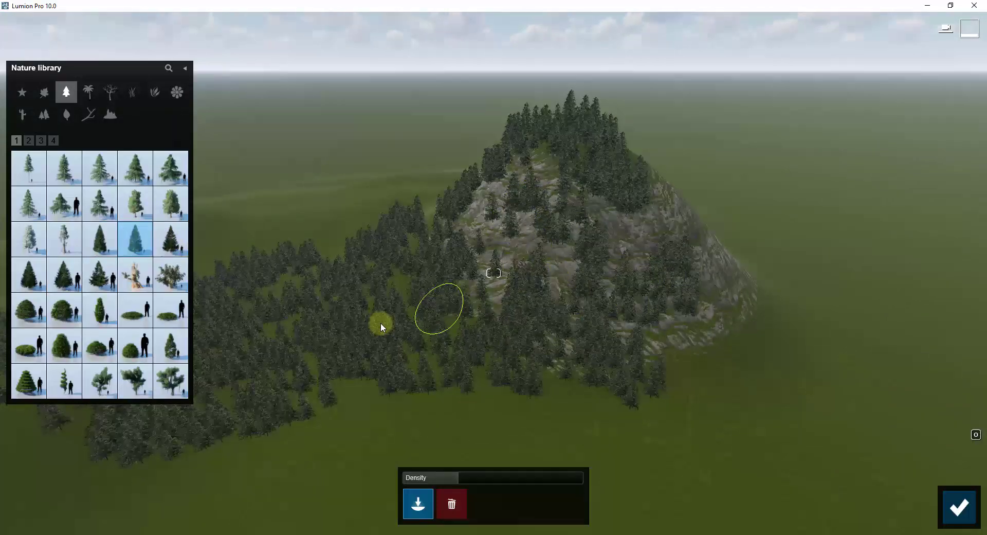
Choose other conifer varieties for thickening the hill's forest and view the wooded slope from close up
{"action": "right_click_drag", "start_coordinate": [458, 324], "coordinate": [458, 324]}
{"action": "mouse_move", "coordinate": [111, 262]}
{"action": "left_click", "coordinate": [170, 240]}
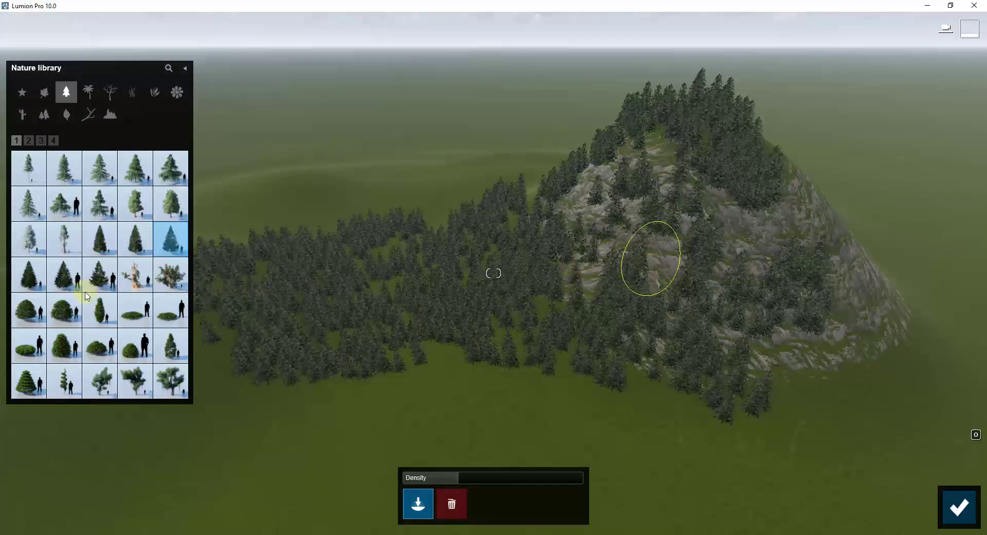
{"action": "mouse_move", "coordinate": [72, 239]}
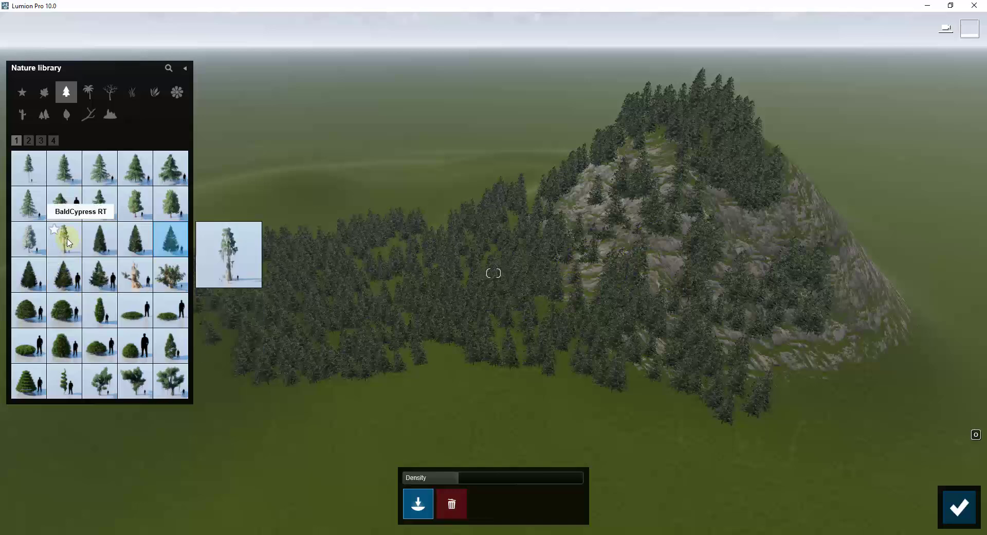
{"action": "left_click", "coordinate": [113, 284]}
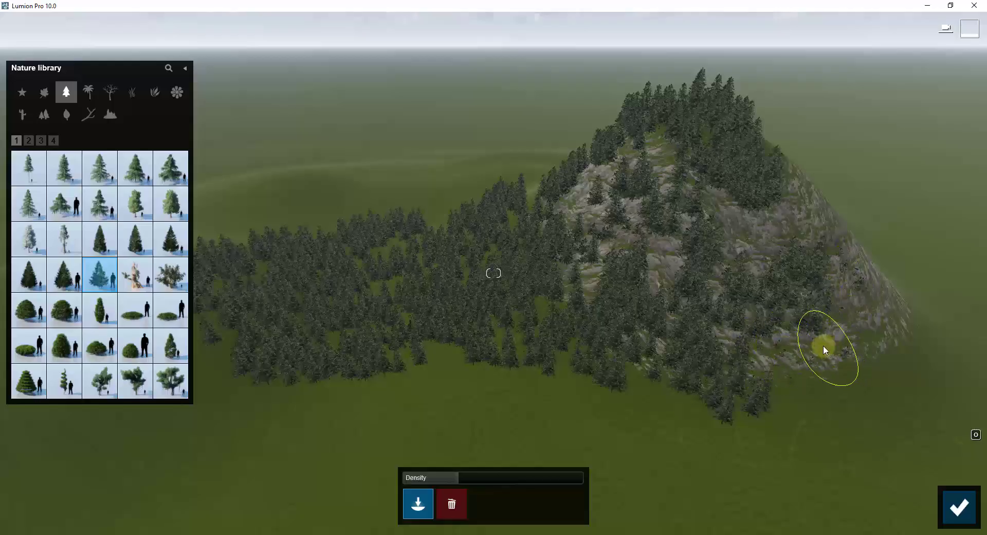
{"action": "mouse_move", "coordinate": [849, 351]}
{"action": "right_mouse_down"}
{"action": "mouse_move", "coordinate": [846, 337]}
{"action": "mouse_move", "coordinate": [842, 351]}
{"action": "mouse_move", "coordinate": [822, 346]}
{"action": "mouse_move", "coordinate": [846, 350]}
{"action": "right_mouse_up"}
{"action": "key", "text": "w"}
{"action": "key", "text": "w"}
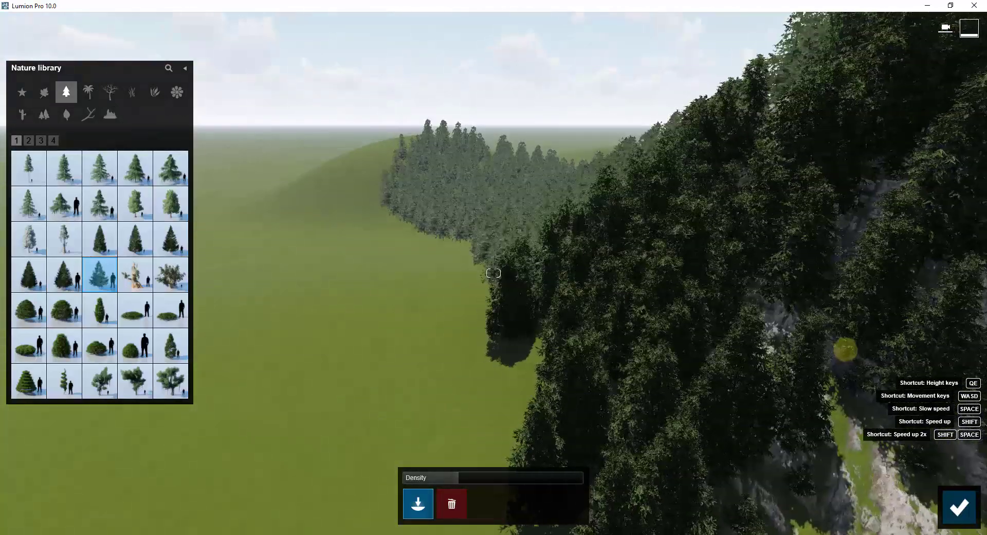